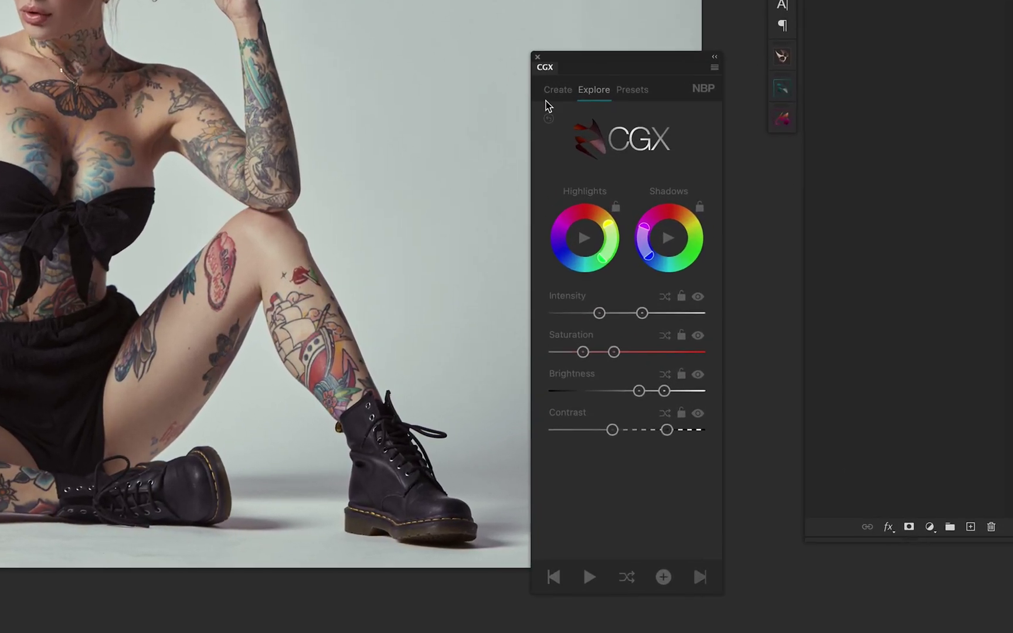
- Move the CGX panel higher over the photo and generate a random color look in Explore mode
{"action": "left_click", "coordinate": [556, 93]}
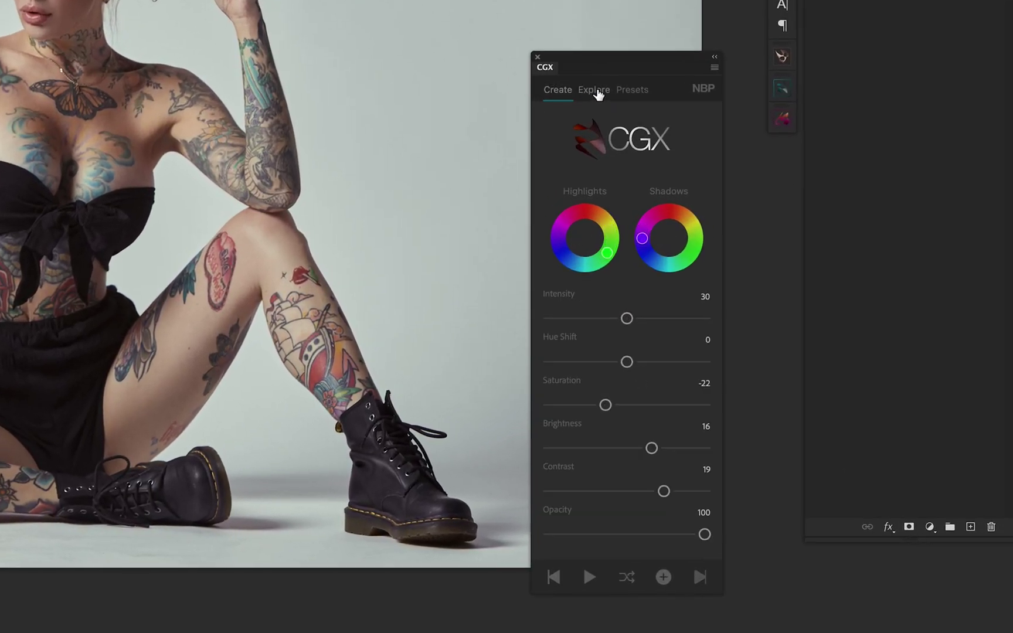
{"action": "left_click", "coordinate": [597, 91]}
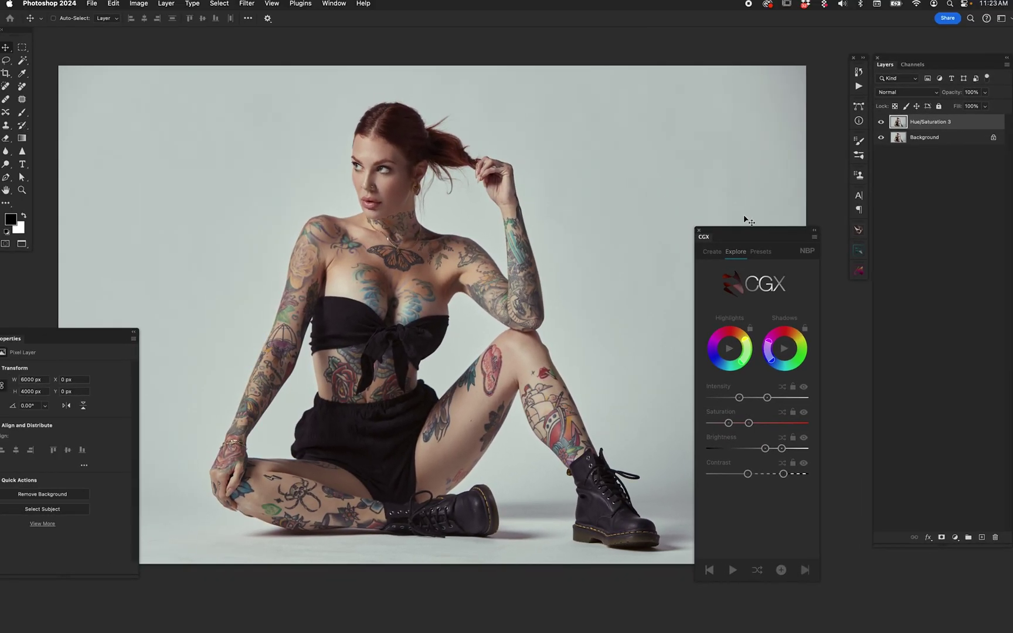
{"action": "left_click", "coordinate": [599, 61]}
{"action": "left_click_drag", "start_coordinate": [737, 233], "coordinate": [698, 101]}
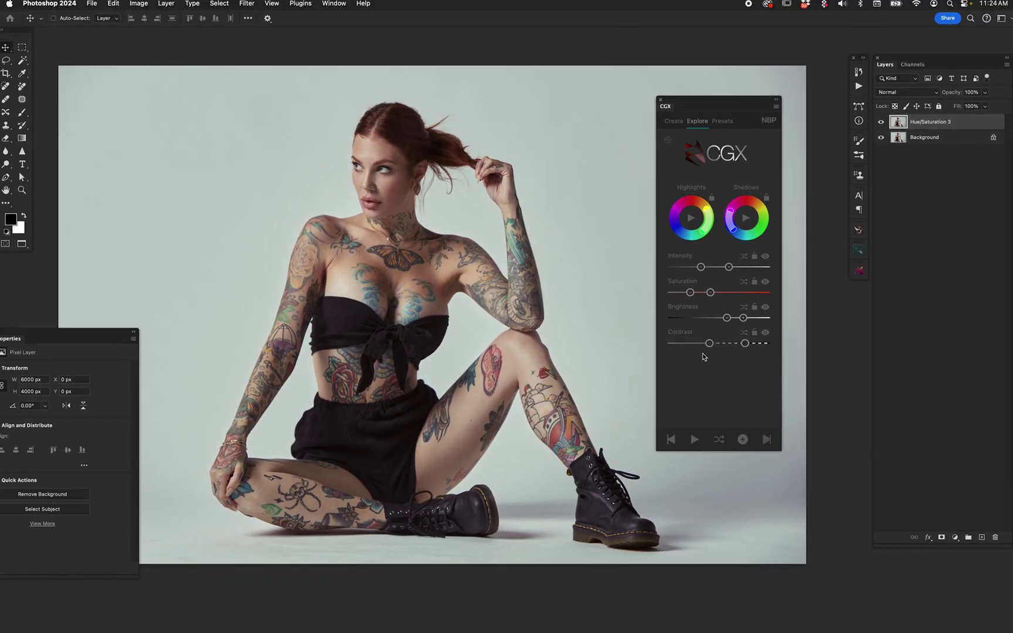
{"action": "left_click", "coordinate": [719, 441]}
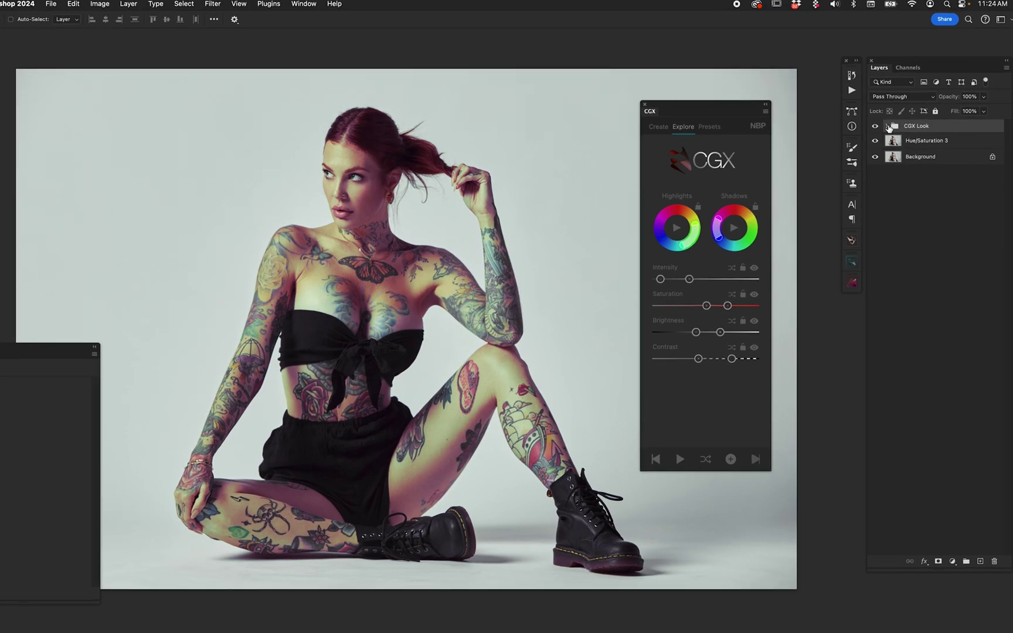
- Inspect the Hue, Brightness and Contrast layers in the CGX Look group and compare the photo with the group hidden and shown
{"action": "left_click", "coordinate": [888, 126]}
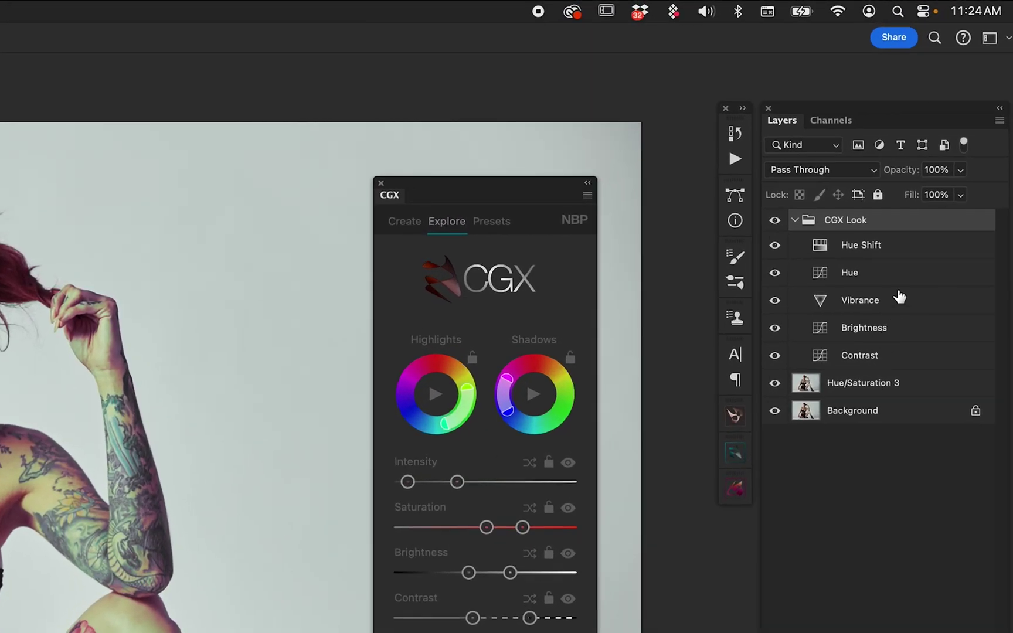
{"action": "left_click", "coordinate": [891, 271]}
{"action": "left_click", "coordinate": [872, 331]}
{"action": "left_click", "coordinate": [863, 359]}
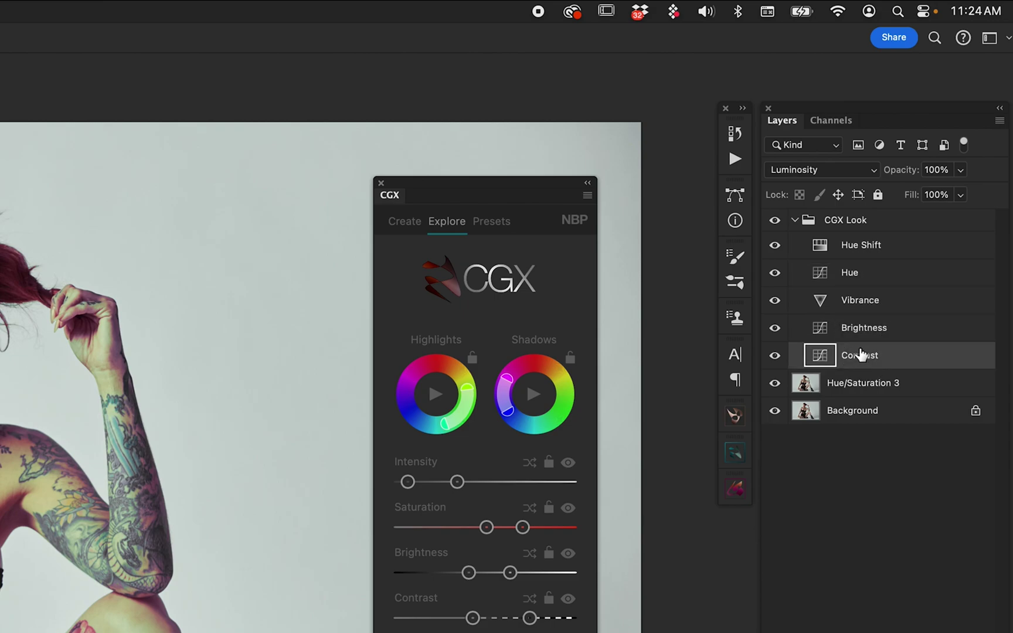
{"action": "left_click", "coordinate": [795, 221]}
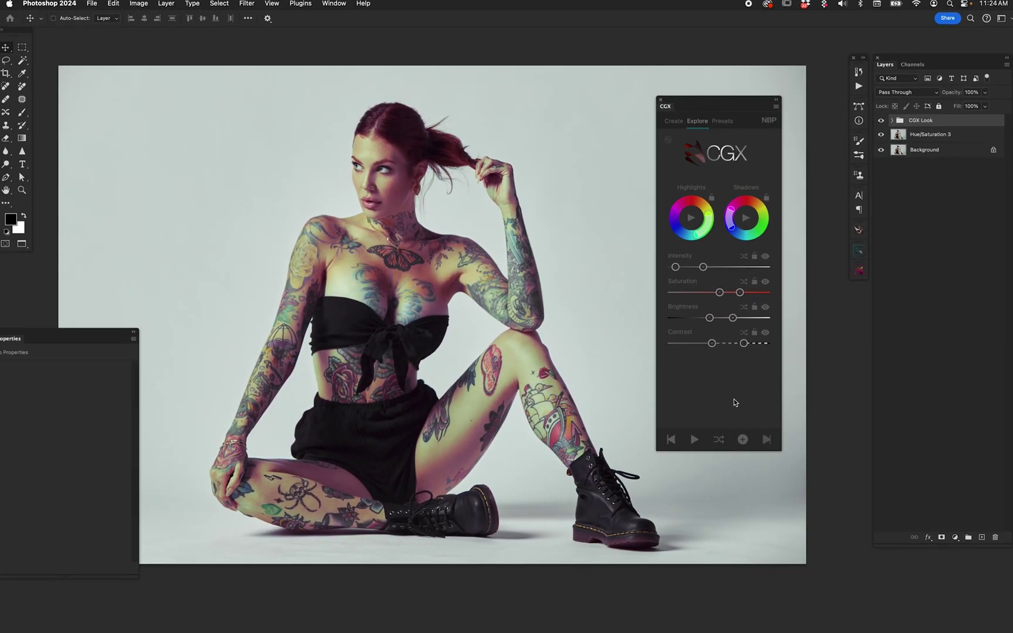
{"action": "left_click", "coordinate": [881, 120]}
{"action": "left_click", "coordinate": [881, 121]}
- Generate a long series of fully random color looks for the photo in CGX's Explore mode
{"action": "left_click", "coordinate": [719, 440]}
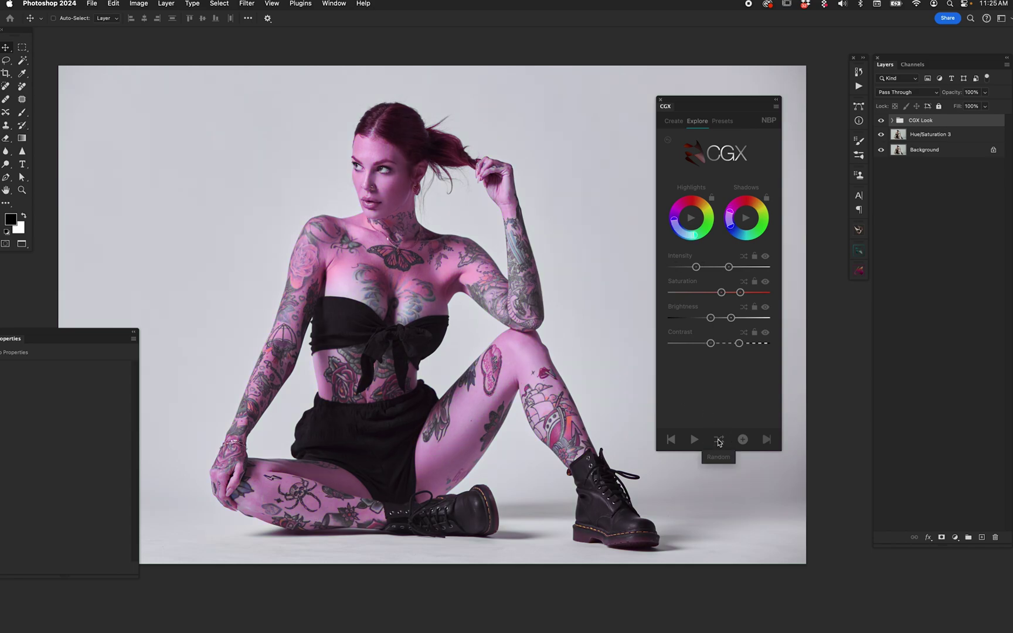
{"action": "left_click", "coordinate": [719, 440]}
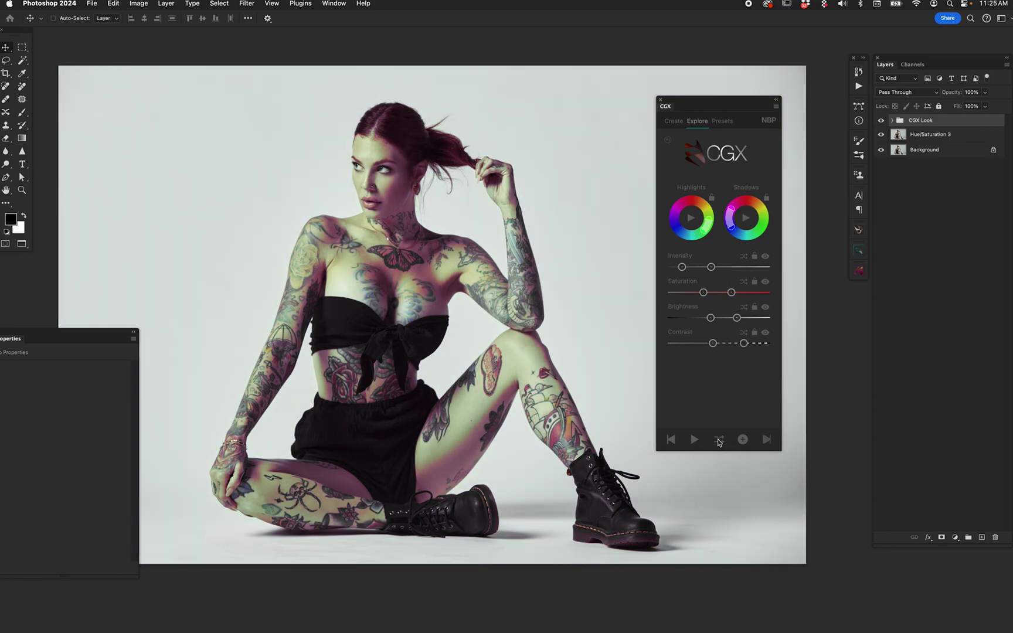
{"action": "left_click", "coordinate": [719, 440]}
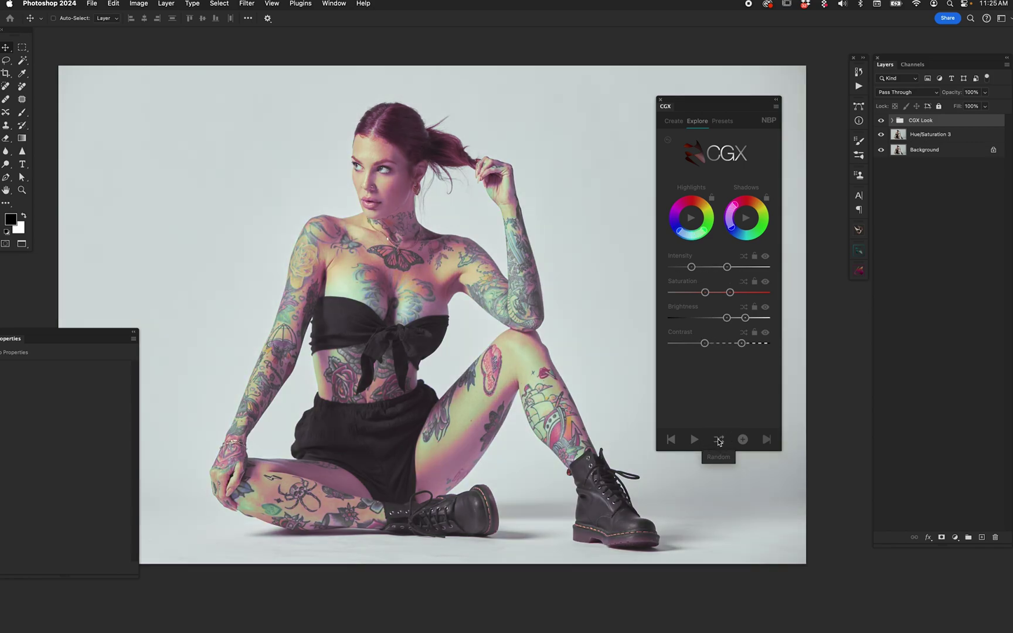
{"action": "left_click", "coordinate": [719, 440]}
{"action": "left_click", "coordinate": [719, 440]}
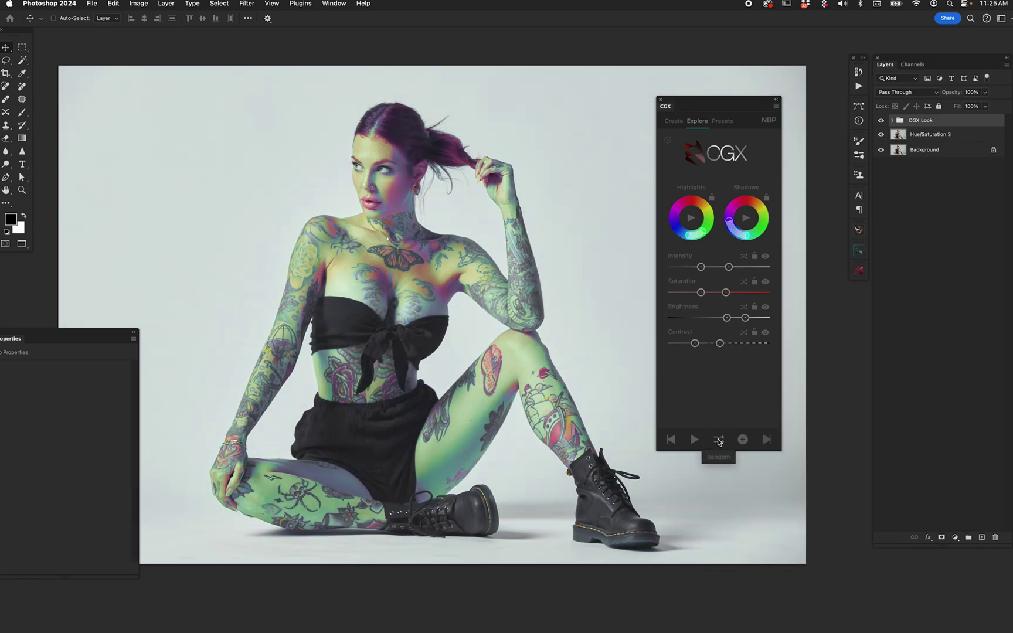
{"action": "left_click", "coordinate": [719, 440]}
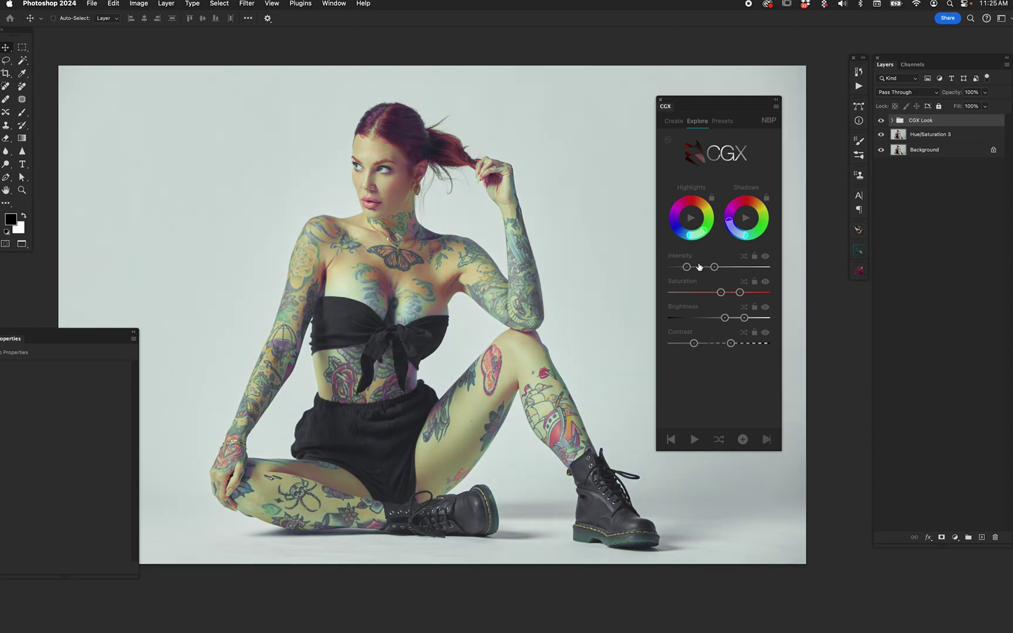
{"action": "left_click", "coordinate": [719, 439]}
{"action": "left_click", "coordinate": [720, 440]}
{"action": "left_click", "coordinate": [720, 441]}
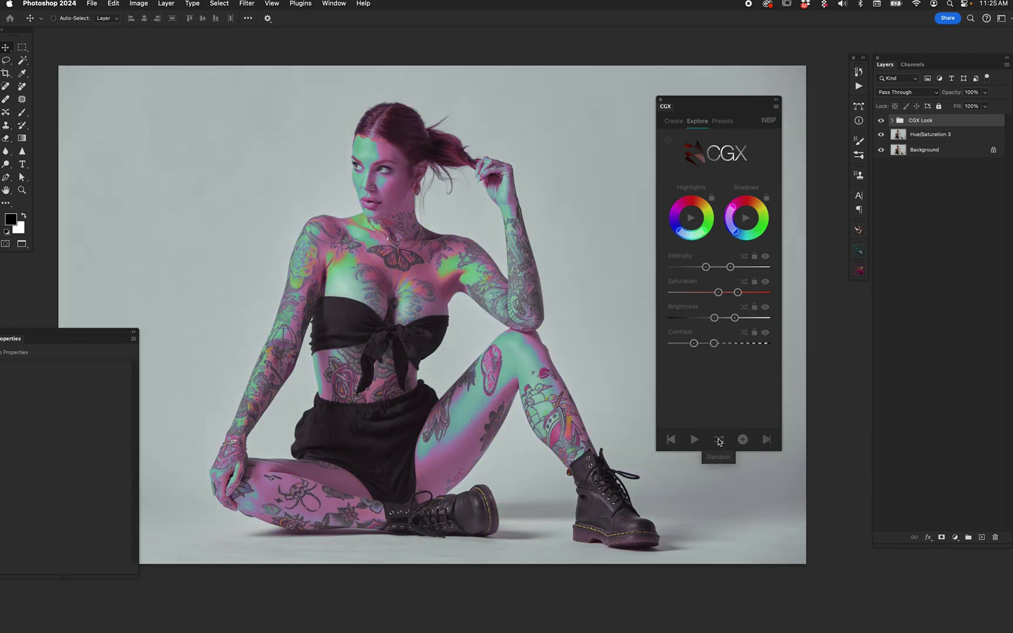
{"action": "left_click", "coordinate": [719, 439]}
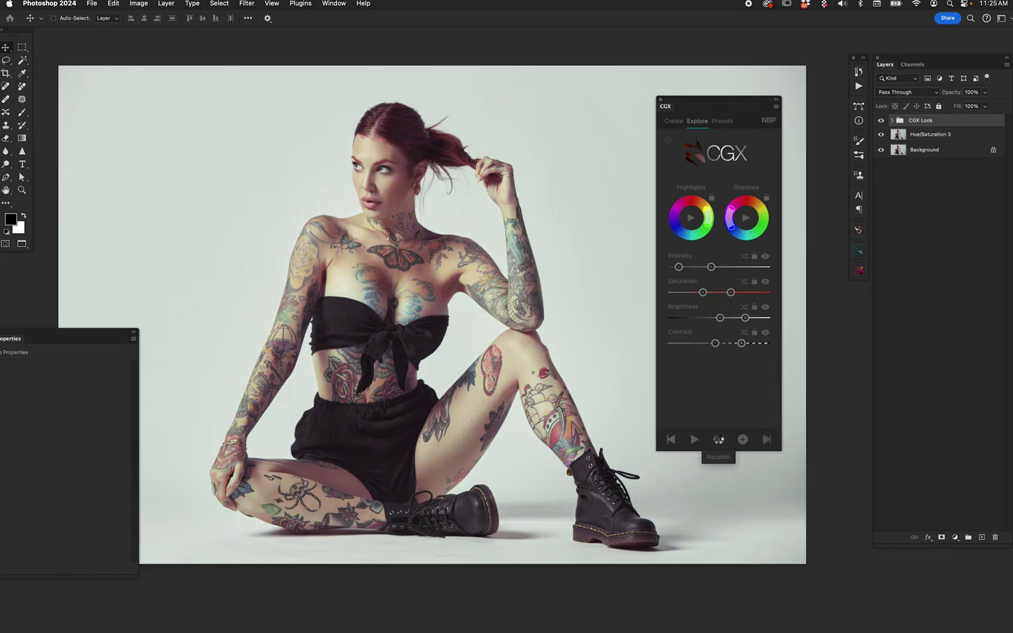
{"action": "left_click", "coordinate": [720, 440]}
{"action": "left_click", "coordinate": [720, 440]}
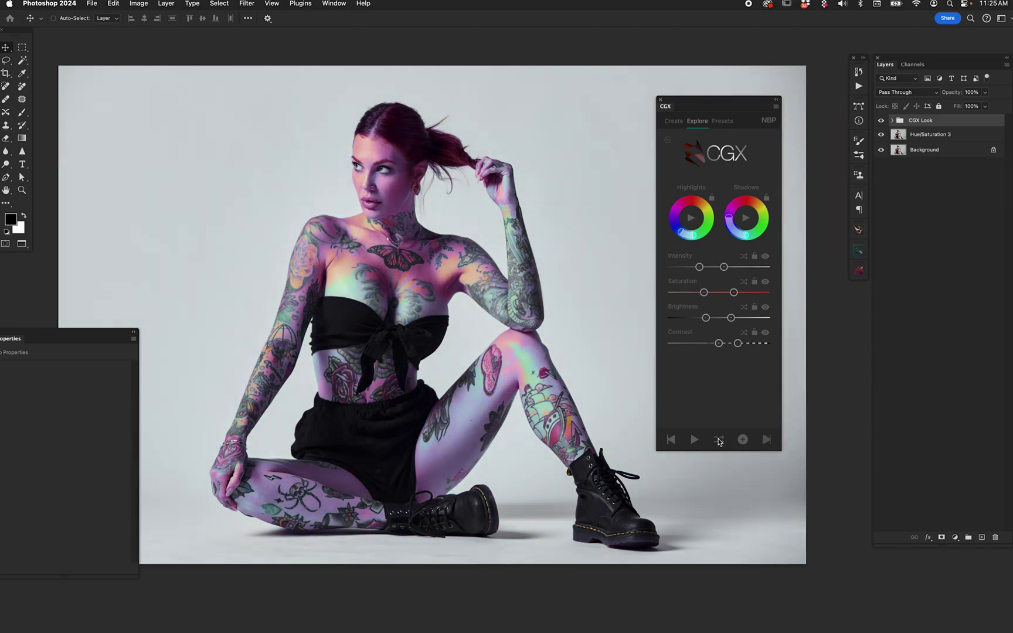
{"action": "left_click", "coordinate": [720, 441]}
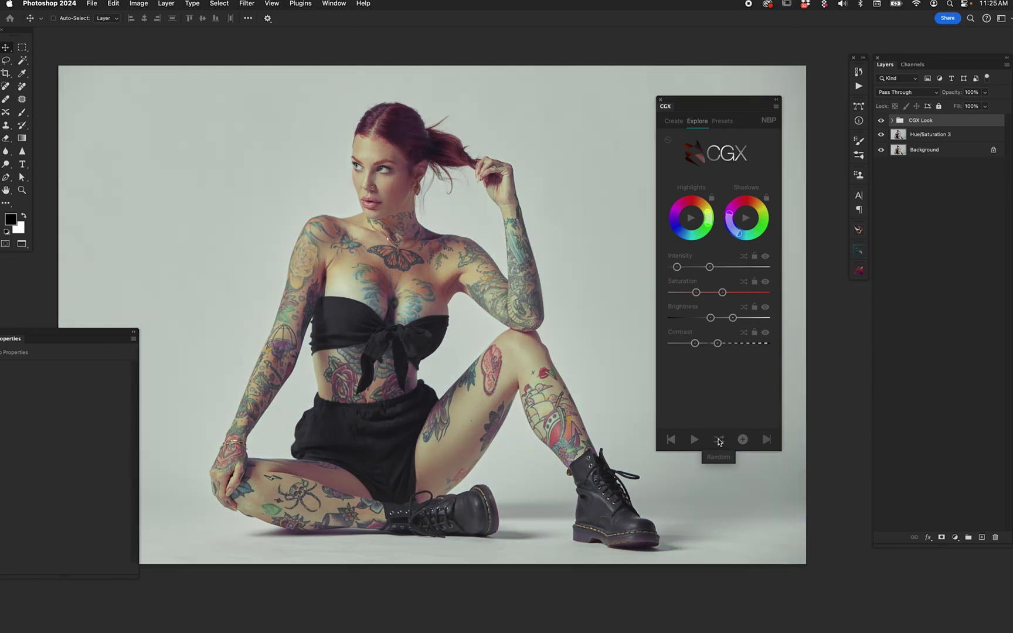
{"action": "left_click", "coordinate": [720, 441]}
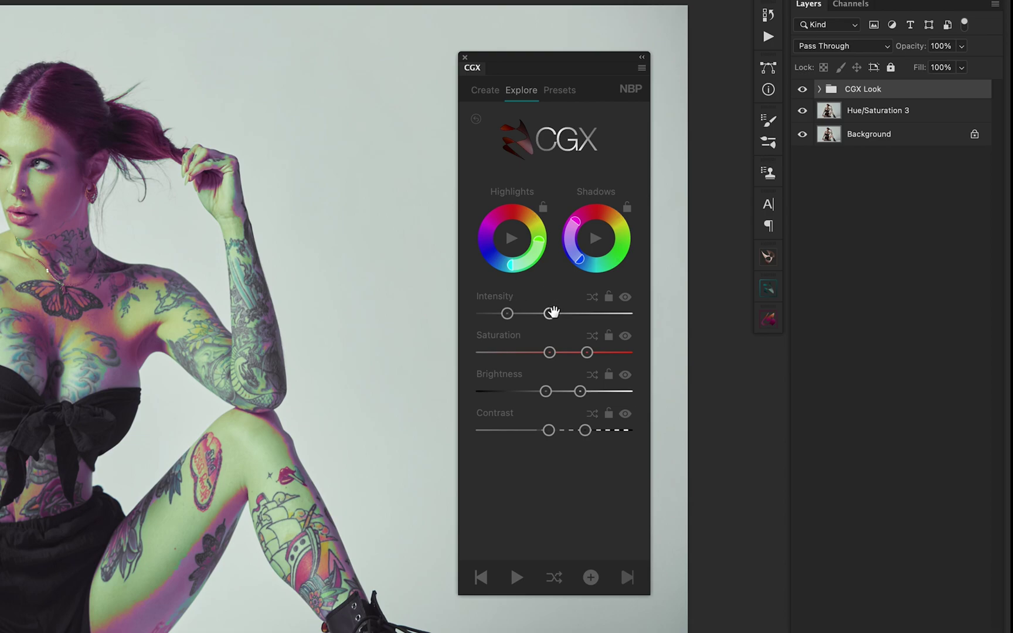
- Shift both ends of the Intensity range lower and generate a new look within it
{"action": "left_click_drag", "start_coordinate": [507, 314], "coordinate": [480, 314]}
{"action": "left_click_drag", "start_coordinate": [548, 313], "coordinate": [536, 314]}
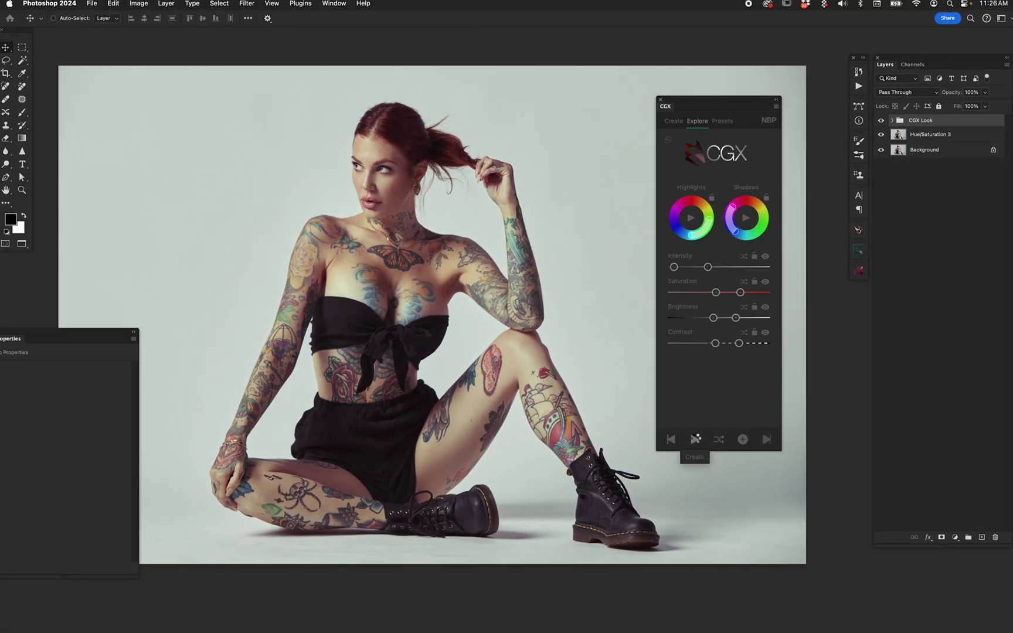
{"action": "left_click", "coordinate": [638, 484]}
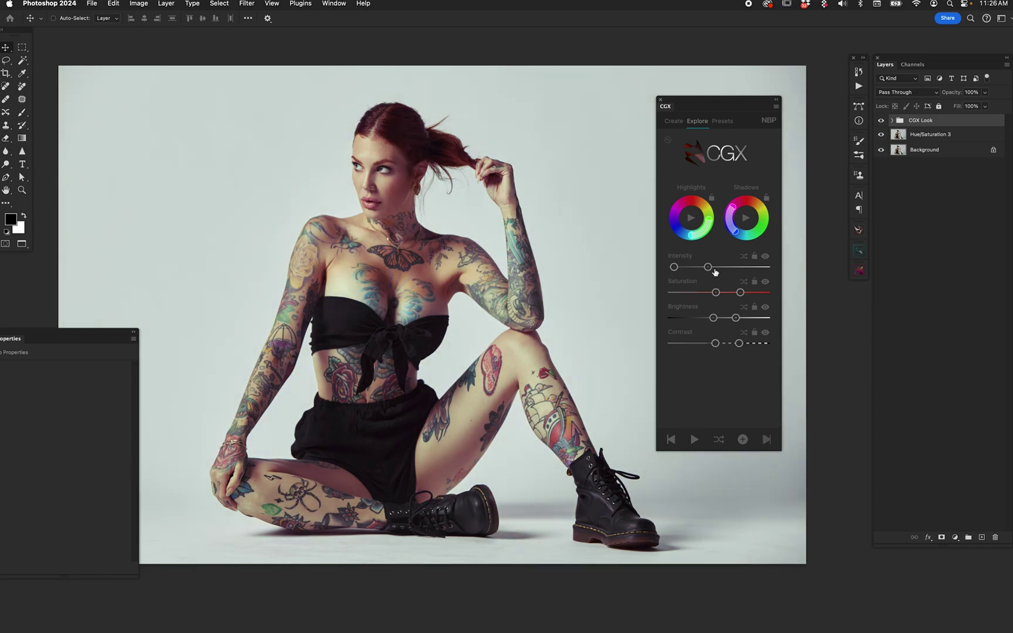
- Push the Saturation range to its high end and generate two looks within that range
{"action": "left_click_drag", "start_coordinate": [716, 291], "coordinate": [779, 293]}
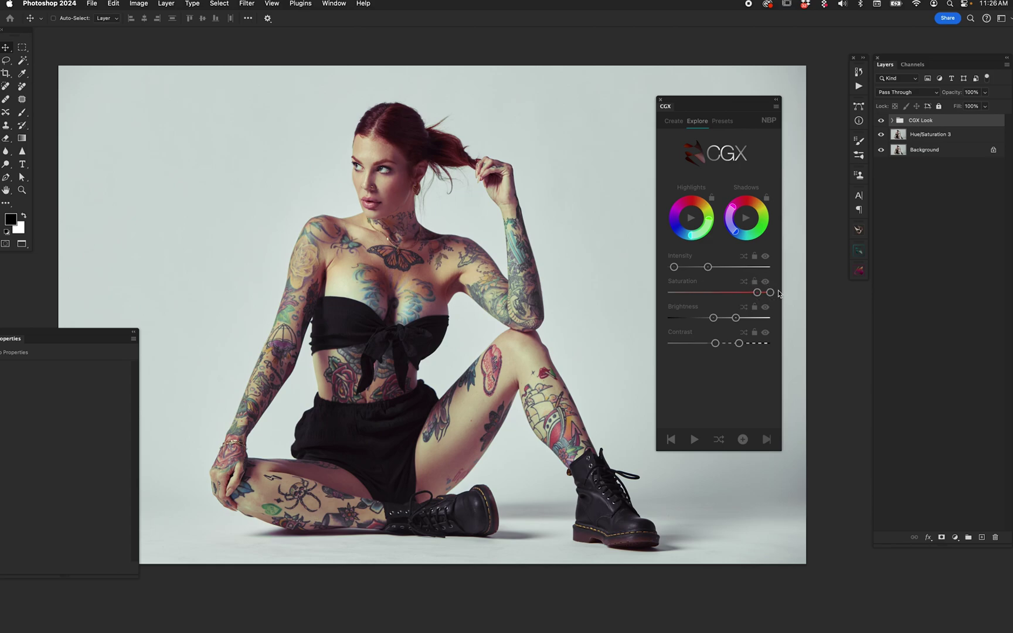
{"action": "left_click", "coordinate": [694, 439]}
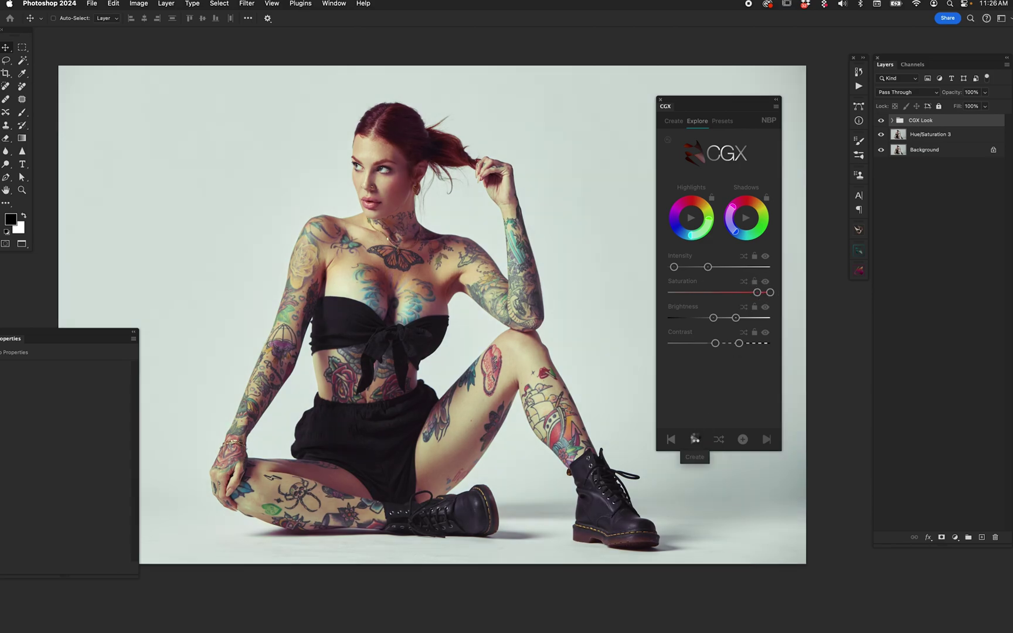
{"action": "left_click", "coordinate": [695, 440]}
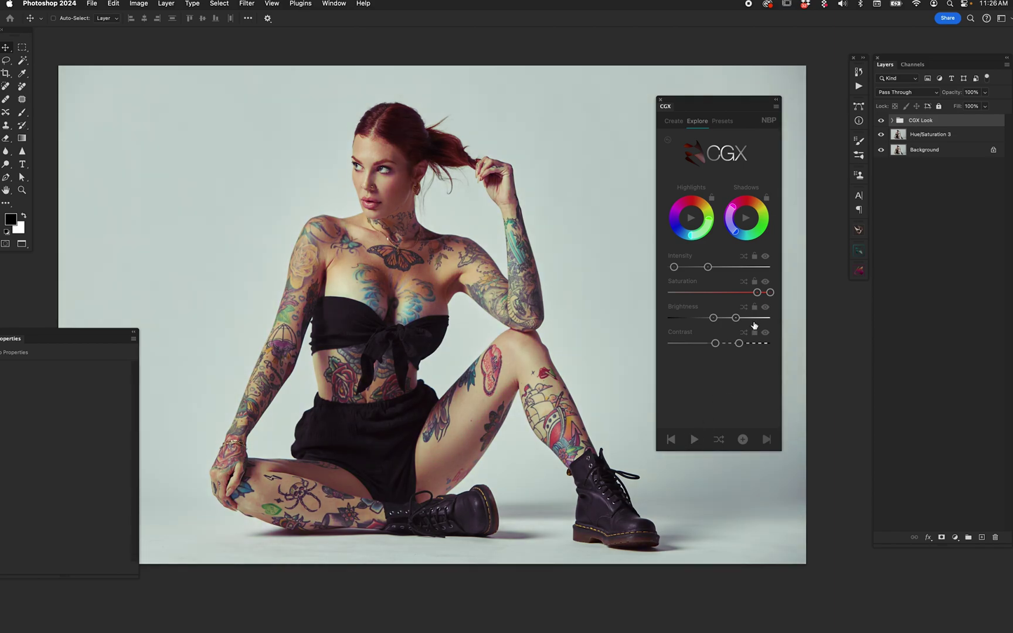
- Push the Saturation range down to its minimum end and generate two desaturated looks
{"action": "left_click_drag", "start_coordinate": [770, 292], "coordinate": [669, 293]}
{"action": "left_click", "coordinate": [694, 440]}
{"action": "left_click", "coordinate": [695, 441]}
- Extend the Saturation range up to its maximum and generate several looks from the wide range
{"action": "left_click_drag", "start_coordinate": [680, 292], "coordinate": [790, 299]}
{"action": "left_click", "coordinate": [695, 440]}
{"action": "left_click", "coordinate": [696, 441]}
{"action": "left_click", "coordinate": [696, 441]}
{"action": "left_click", "coordinate": [696, 441]}
- Set the Saturation range around mid-scale with a lower minimum, and randomize the Intensity and Saturation values individually
{"action": "left_click", "coordinate": [668, 293]}
{"action": "left_click_drag", "start_coordinate": [668, 292], "coordinate": [732, 292]}
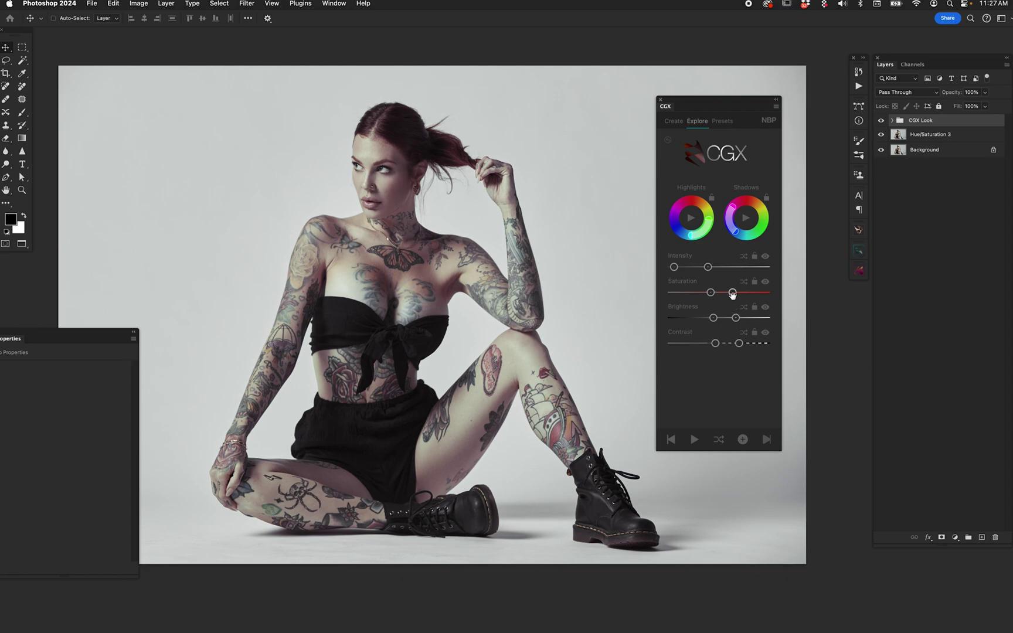
{"action": "left_click", "coordinate": [743, 257]}
{"action": "left_click", "coordinate": [744, 258]}
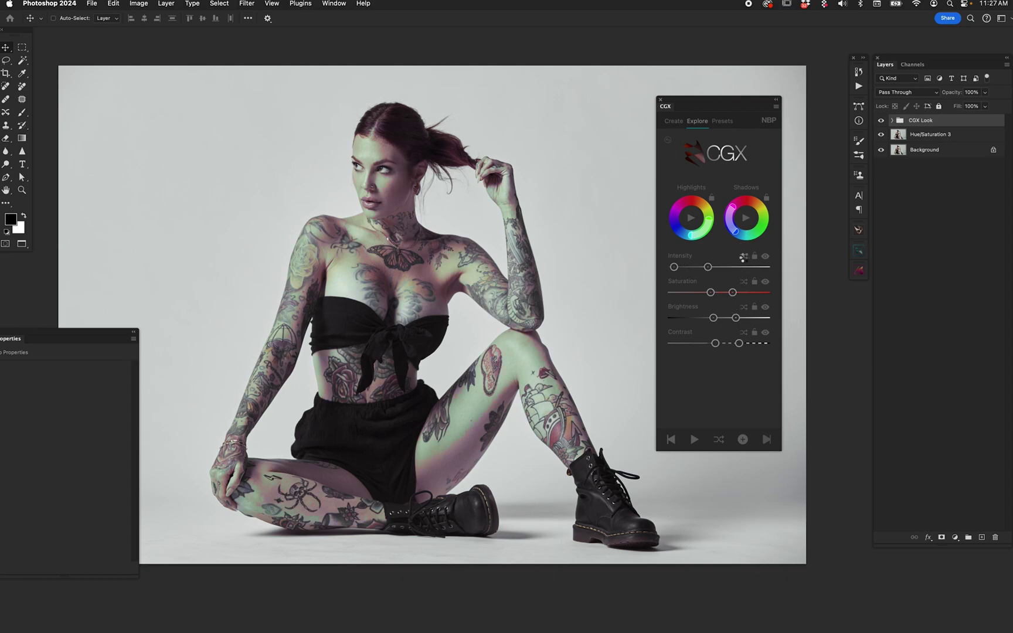
{"action": "left_click", "coordinate": [744, 258]}
{"action": "left_click_drag", "start_coordinate": [711, 292], "coordinate": [691, 292]}
{"action": "left_click", "coordinate": [743, 283]}
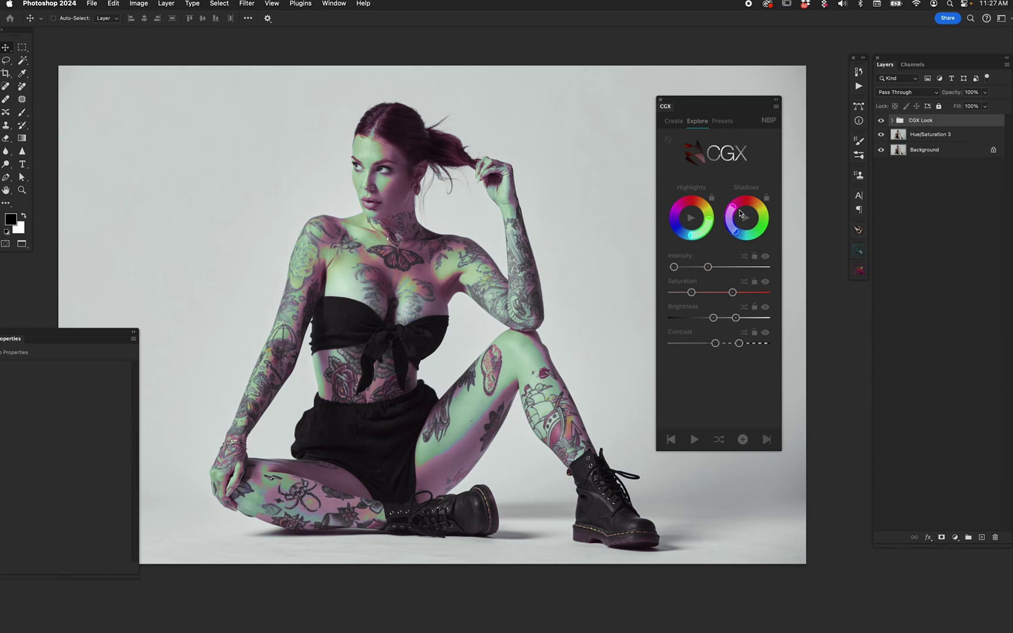
- Adjust the Shadows hue range on the color wheel to span from blue through magenta to red
{"action": "left_click_drag", "start_coordinate": [731, 205], "coordinate": [762, 202]}
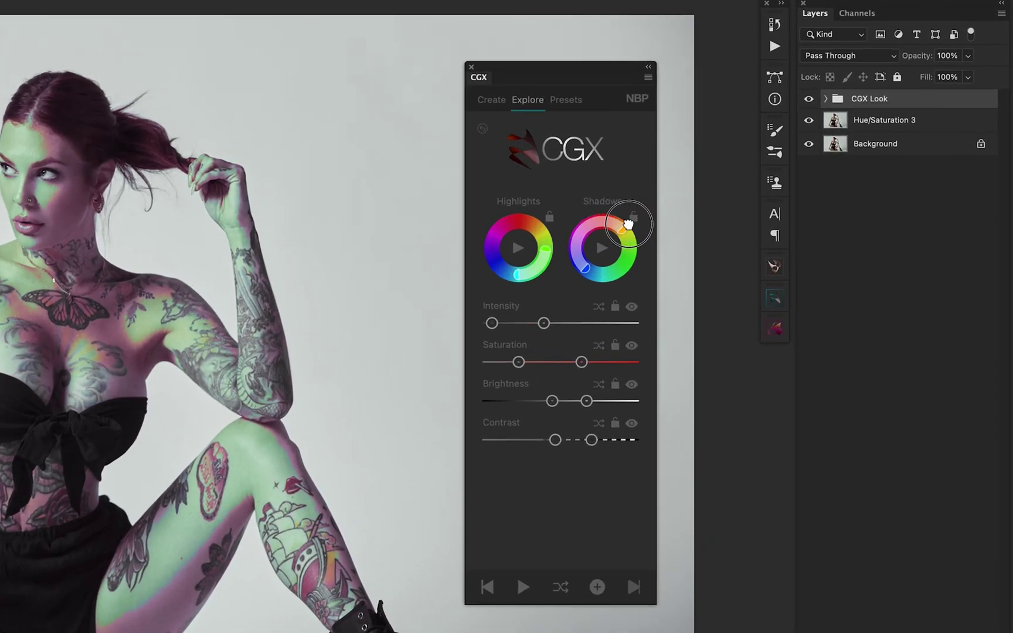
{"action": "left_click_drag", "start_coordinate": [628, 224], "coordinate": [636, 241]}
{"action": "mouse_move", "coordinate": [577, 254]}
{"action": "left_mouse_down"}
{"action": "mouse_move", "coordinate": [584, 226]}
{"action": "mouse_move", "coordinate": [577, 258]}
{"action": "left_mouse_up"}
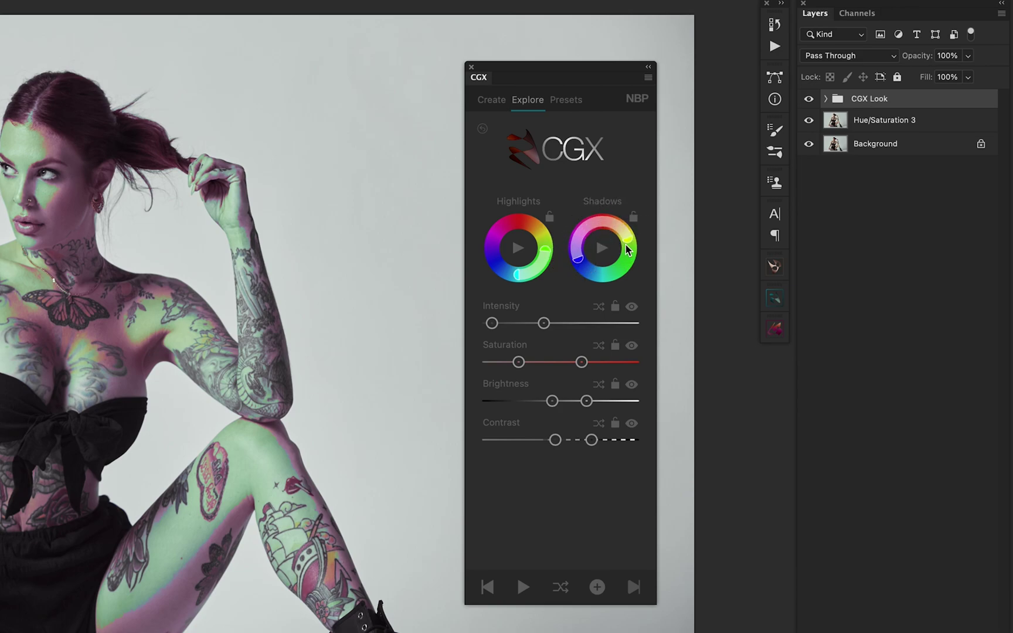
{"action": "left_click", "coordinate": [602, 222]}
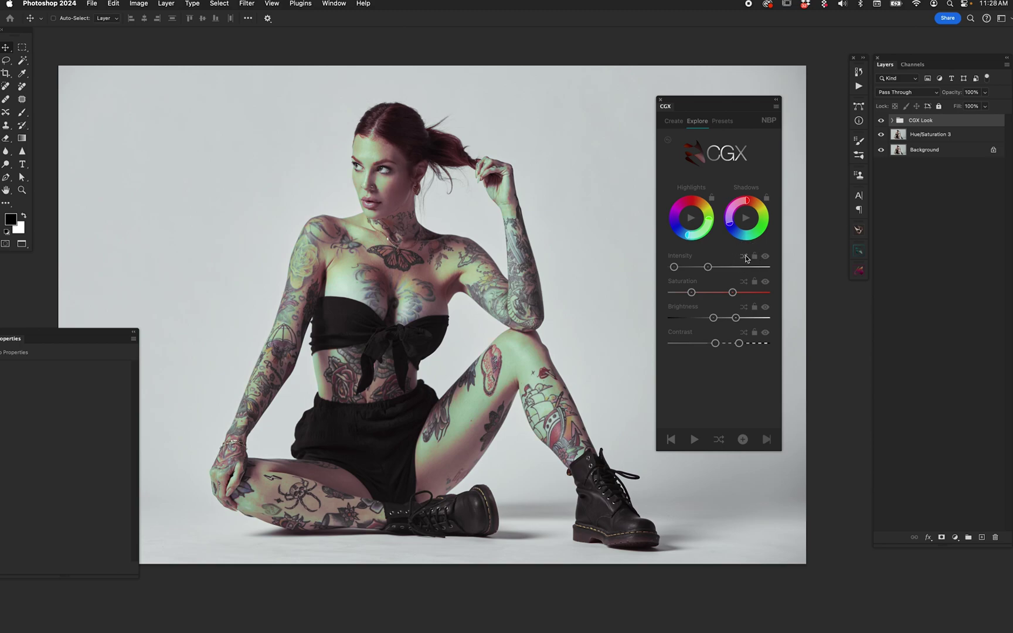
- Raise the upper limit of the Intensity range slightly and generate two new looks
{"action": "left_click_drag", "start_coordinate": [708, 266], "coordinate": [719, 267]}
{"action": "left_click", "coordinate": [694, 439]}
{"action": "left_click", "coordinate": [695, 440]}
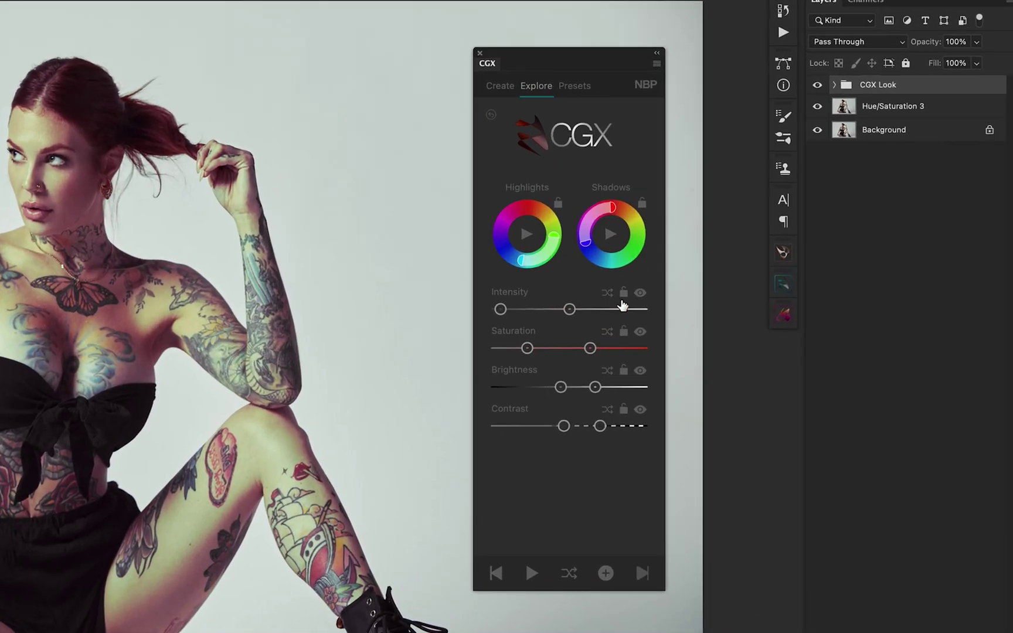
- Lock the Intensity and Saturation settings and generate a look that varies only the unlocked settings
{"action": "left_click", "coordinate": [623, 292]}
{"action": "left_click", "coordinate": [624, 331]}
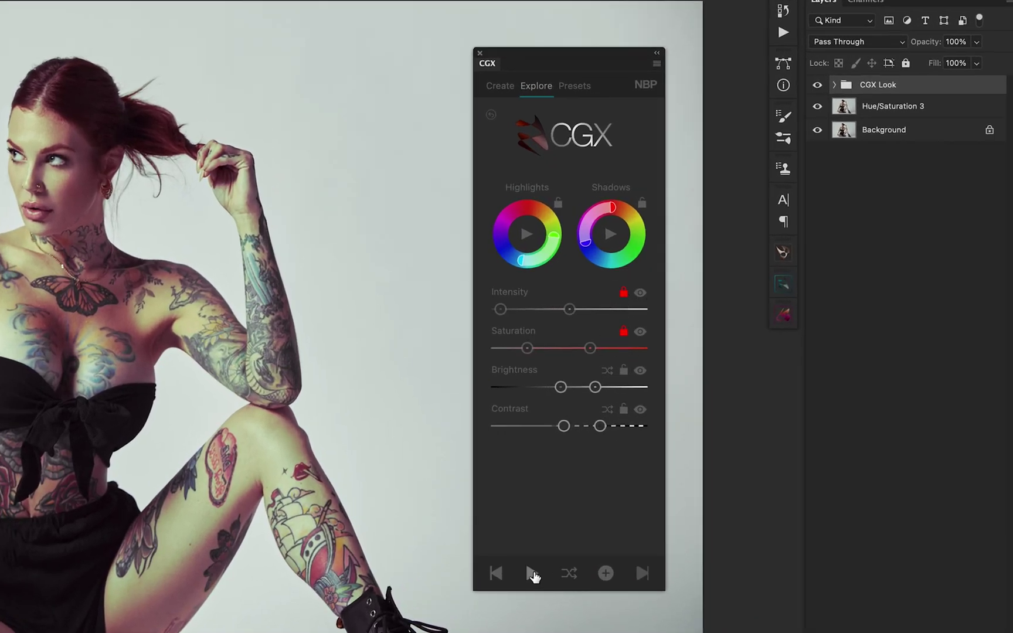
{"action": "left_click", "coordinate": [532, 573]}
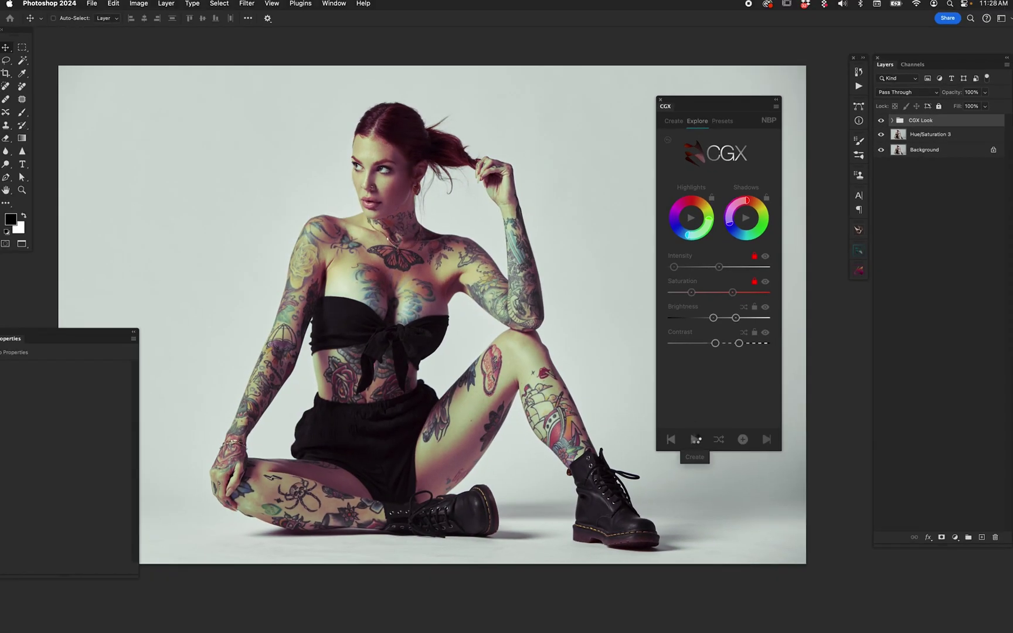
{"action": "left_click", "coordinate": [669, 463]}
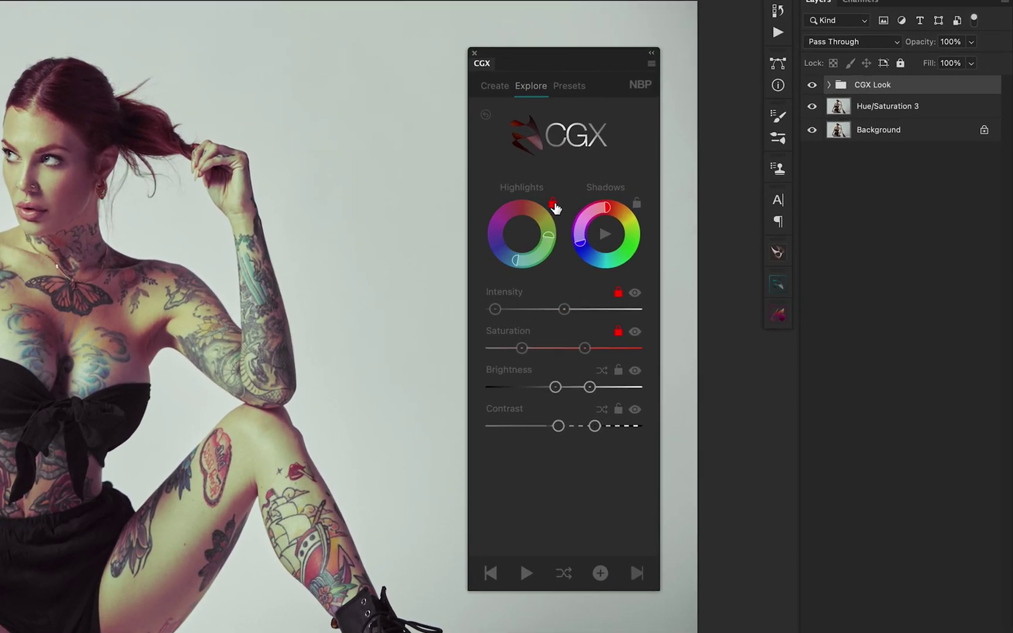
- Lock the Highlights and Shadows colors and generate two looks varying only Brightness and Contrast
{"action": "left_click", "coordinate": [711, 198]}
{"action": "left_click", "coordinate": [637, 204]}
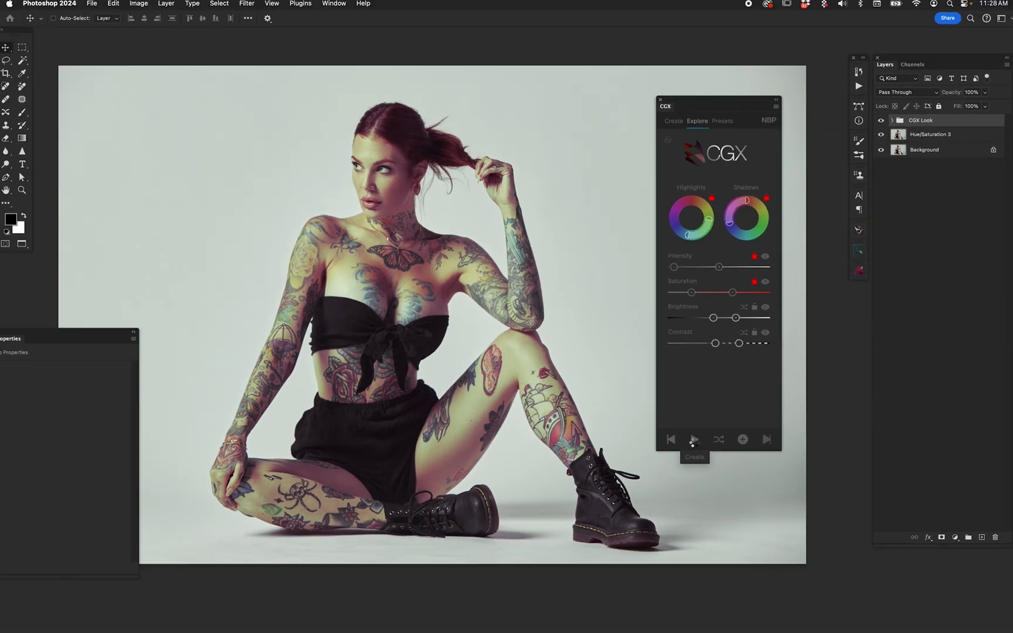
{"action": "left_click", "coordinate": [692, 444]}
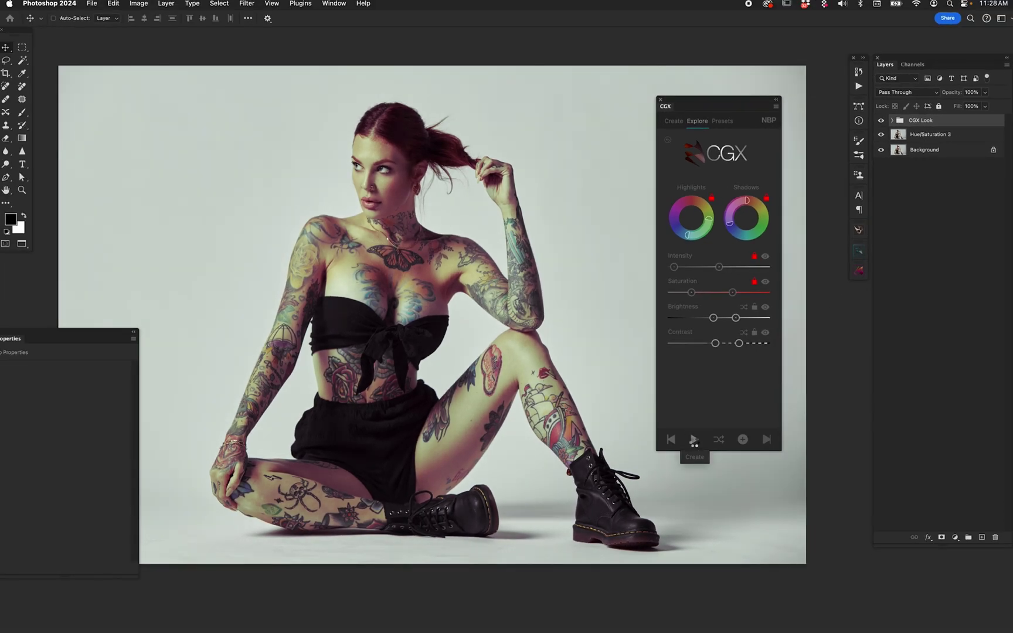
{"action": "left_click", "coordinate": [695, 444]}
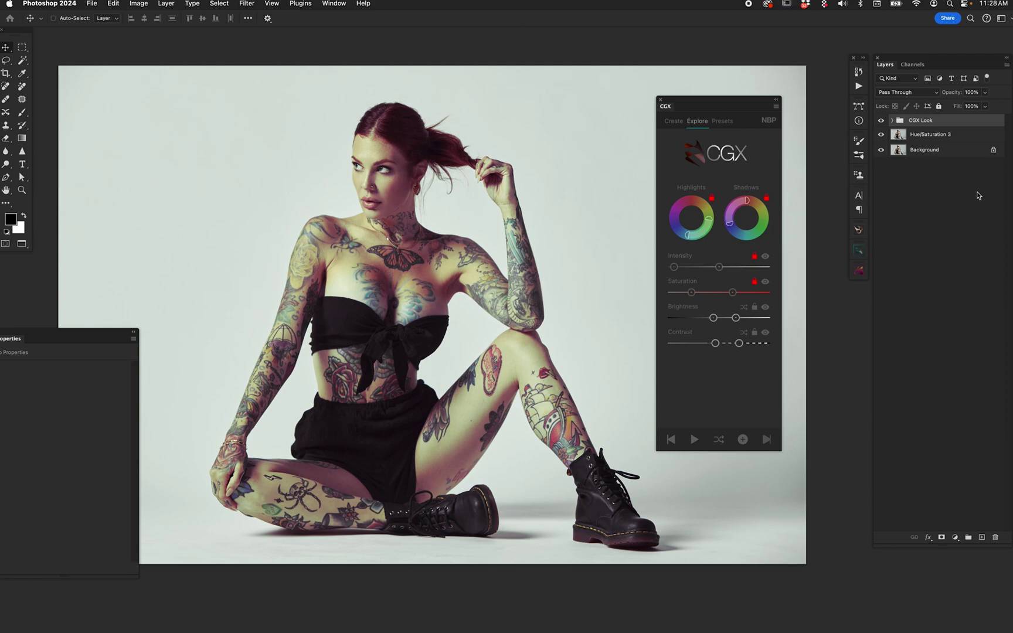
- Discard the current CGX Look group, reset the Explore settings and generate two random looks
{"action": "key", "text": "Delete"}
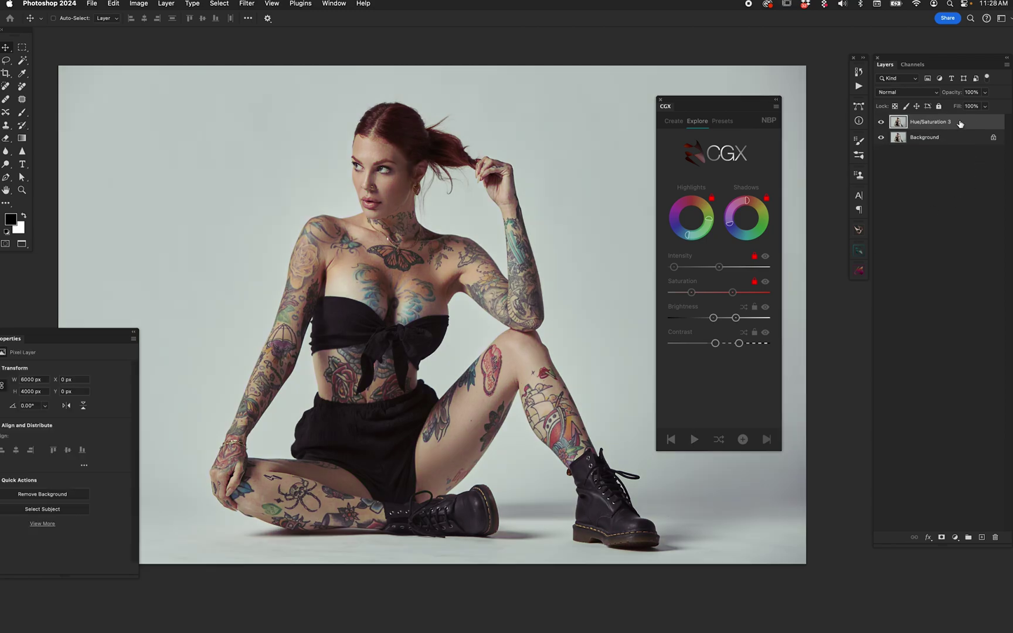
{"action": "left_click", "coordinate": [668, 142]}
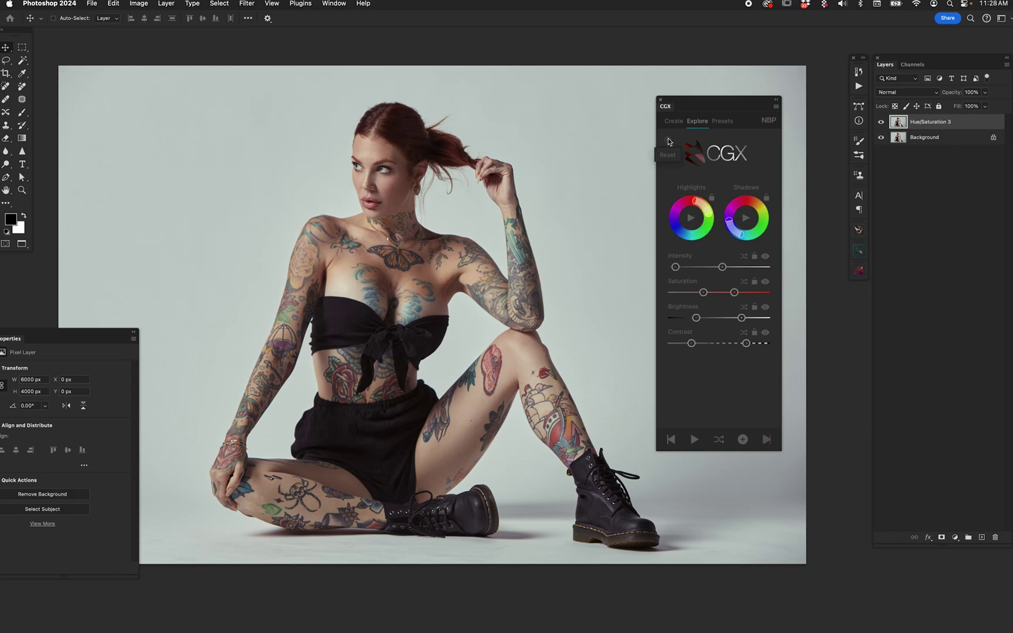
{"action": "left_click", "coordinate": [721, 441]}
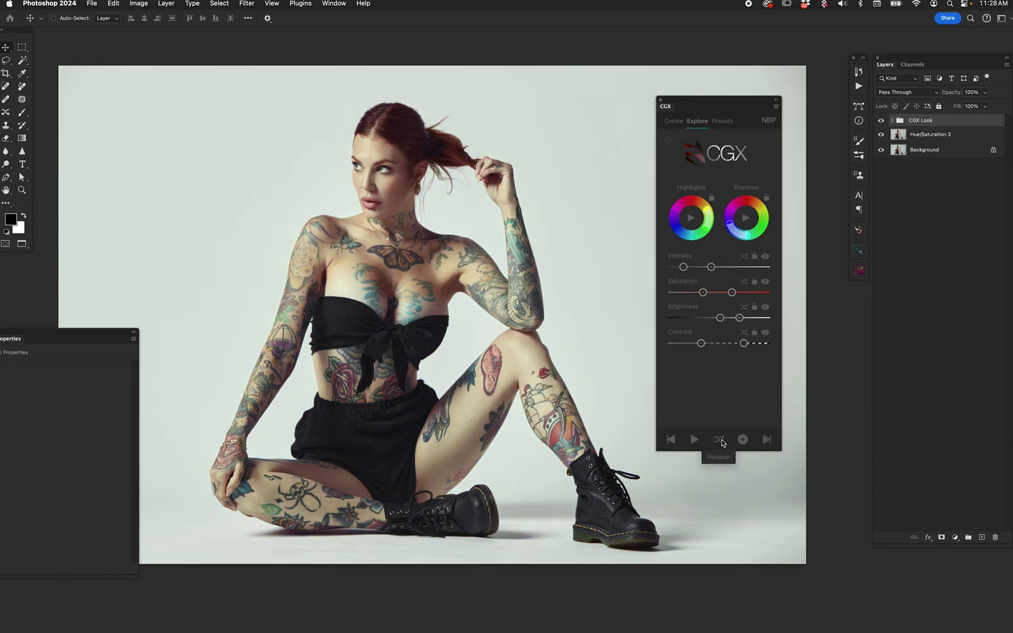
{"action": "left_click", "coordinate": [721, 441]}
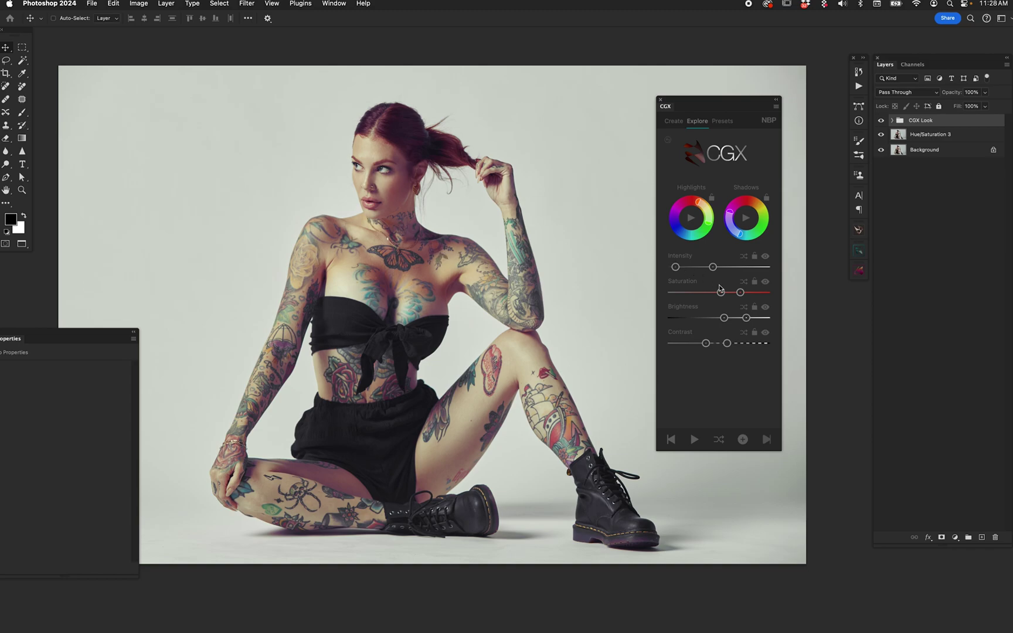
- Raise both limits of the Intensity range slightly and randomize the Intensity setting on its own three times
{"action": "left_click_drag", "start_coordinate": [713, 267], "coordinate": [688, 267]}
{"action": "left_click", "coordinate": [743, 257]}
{"action": "left_click", "coordinate": [743, 256]}
{"action": "left_click", "coordinate": [743, 256]}
- Lock the Intensity setting together with the Highlights and Shadows colors
{"action": "left_click", "coordinate": [754, 257]}
{"action": "left_click", "coordinate": [712, 198]}
{"action": "left_click", "coordinate": [766, 199]}
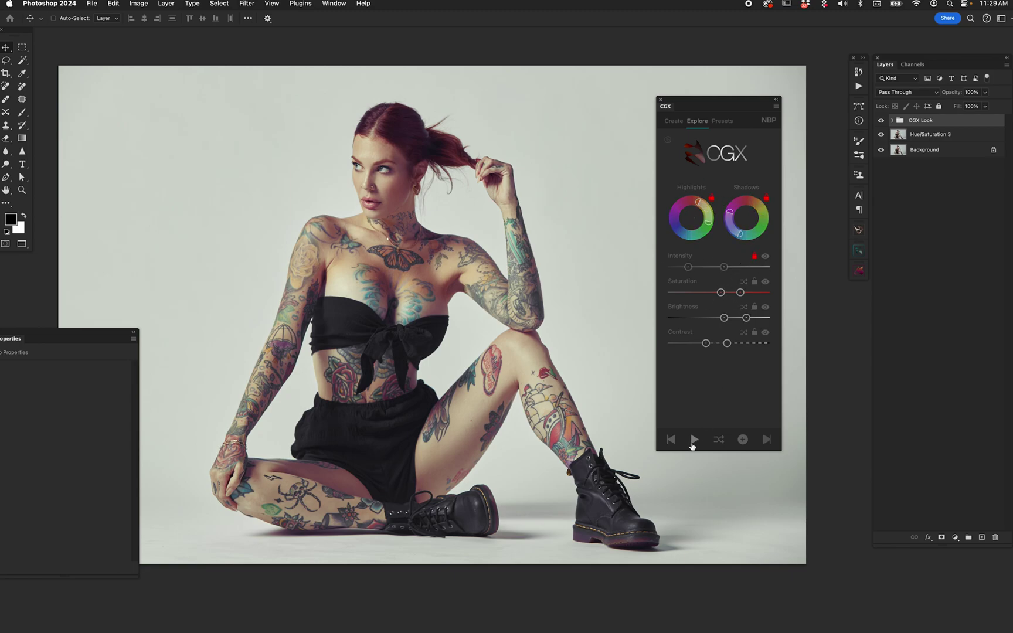
- Widen the Saturation and Brightness ranges downward and the Contrast range upward, and generate six looks within these ranges
{"action": "left_click_drag", "start_coordinate": [724, 317], "coordinate": [736, 343]}
{"action": "left_click_drag", "start_coordinate": [721, 292], "coordinate": [711, 292]}
{"action": "left_click", "coordinate": [694, 440]}
{"action": "left_click", "coordinate": [693, 439]}
{"action": "left_click", "coordinate": [693, 439]}
{"action": "left_click", "coordinate": [693, 440]}
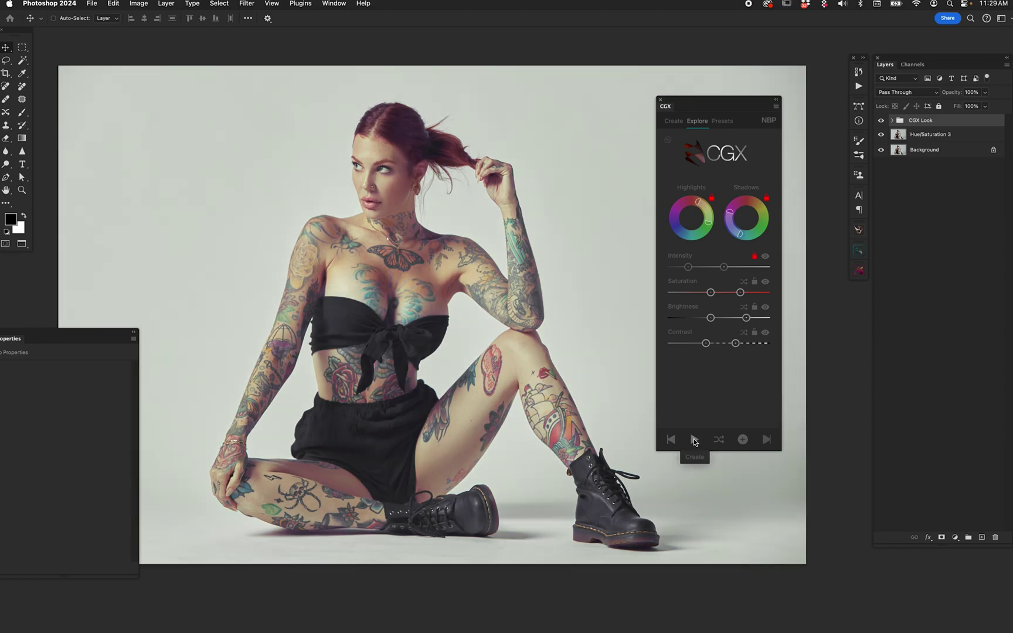
{"action": "left_click", "coordinate": [694, 439]}
{"action": "left_click", "coordinate": [693, 439]}
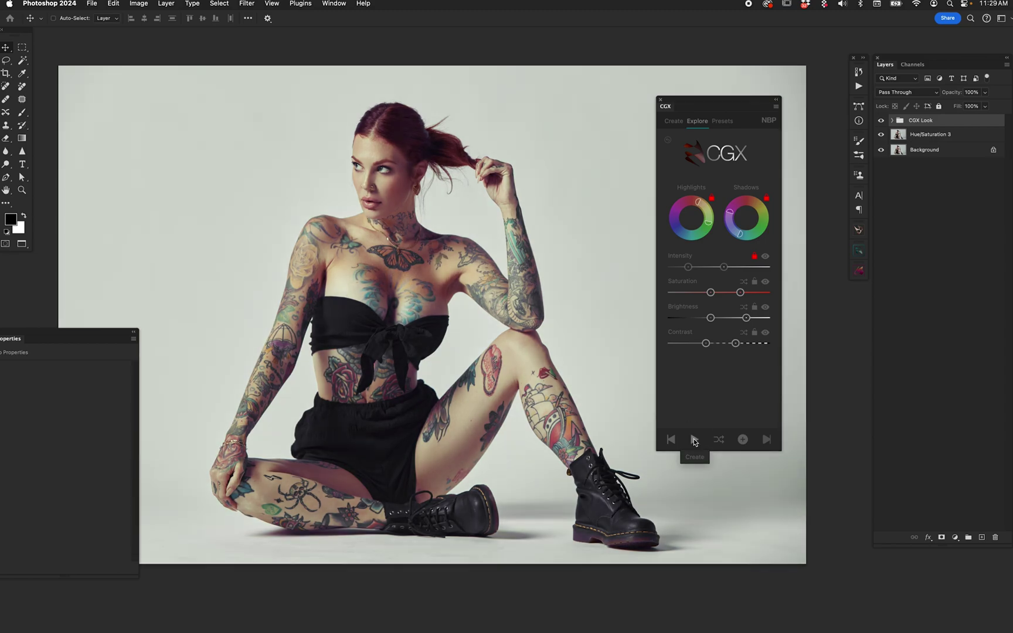
- Generate six looks with Contrast also locked, and compare the last one with the ungraded portrait
{"action": "left_click", "coordinate": [754, 333]}
{"action": "left_click", "coordinate": [695, 440]}
{"action": "left_click", "coordinate": [695, 441]}
{"action": "left_click", "coordinate": [695, 440]}
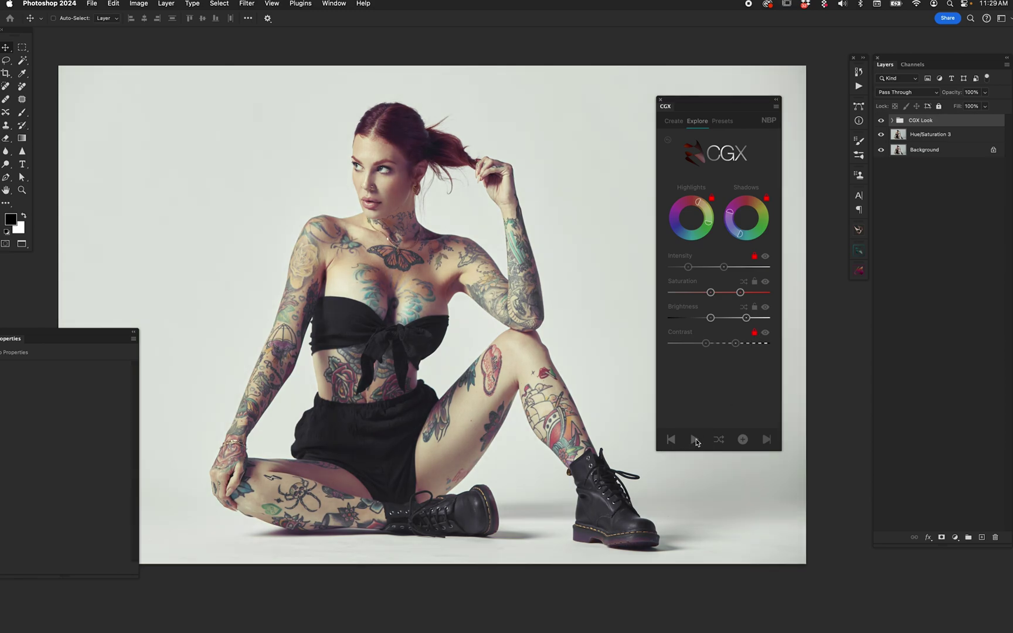
{"action": "left_click", "coordinate": [696, 440]}
{"action": "left_click", "coordinate": [695, 440]}
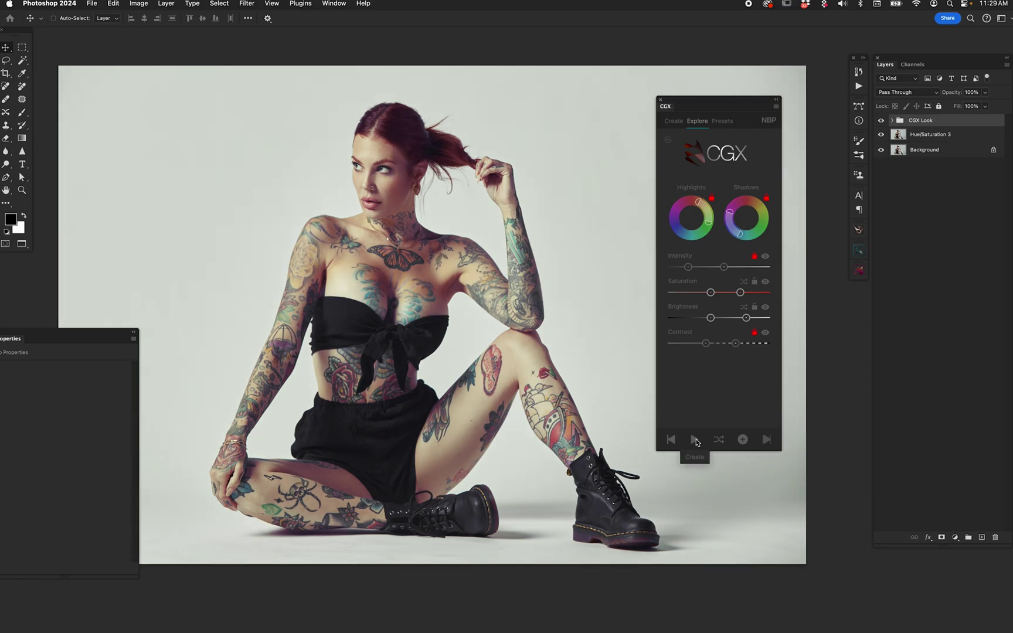
{"action": "left_click", "coordinate": [696, 441]}
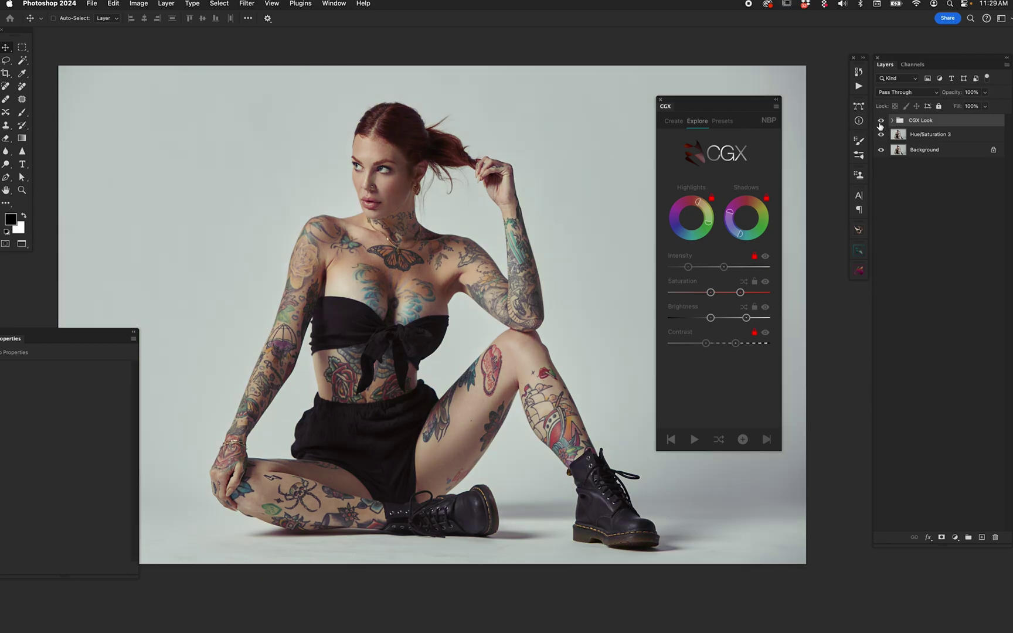
{"action": "left_click", "coordinate": [881, 120]}
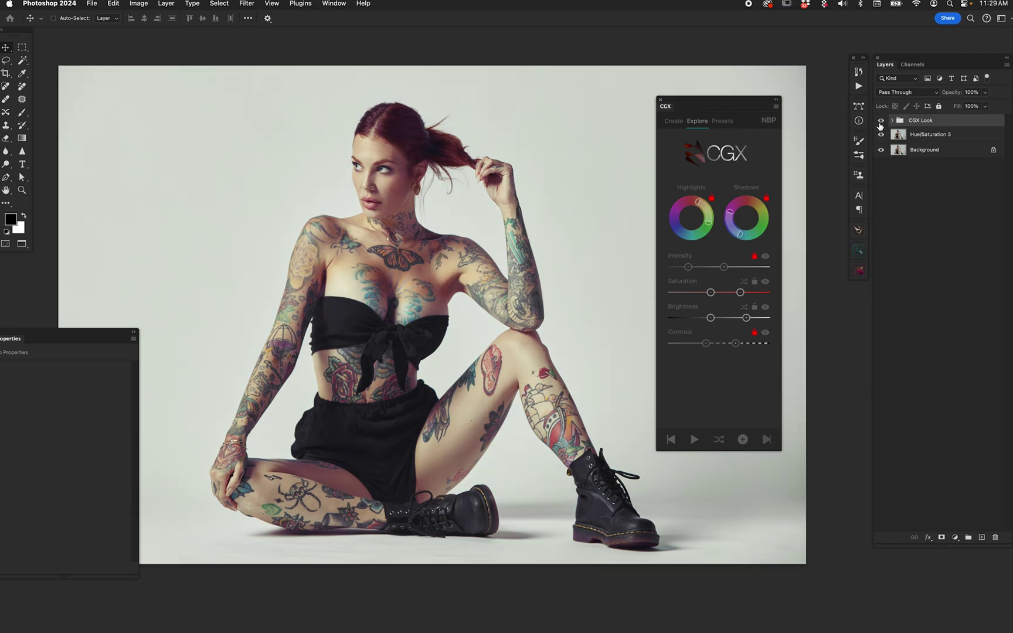
- Save the current look as a favourite preset named "Warm 02" in the Warm Grades group
{"action": "left_click", "coordinate": [743, 441]}
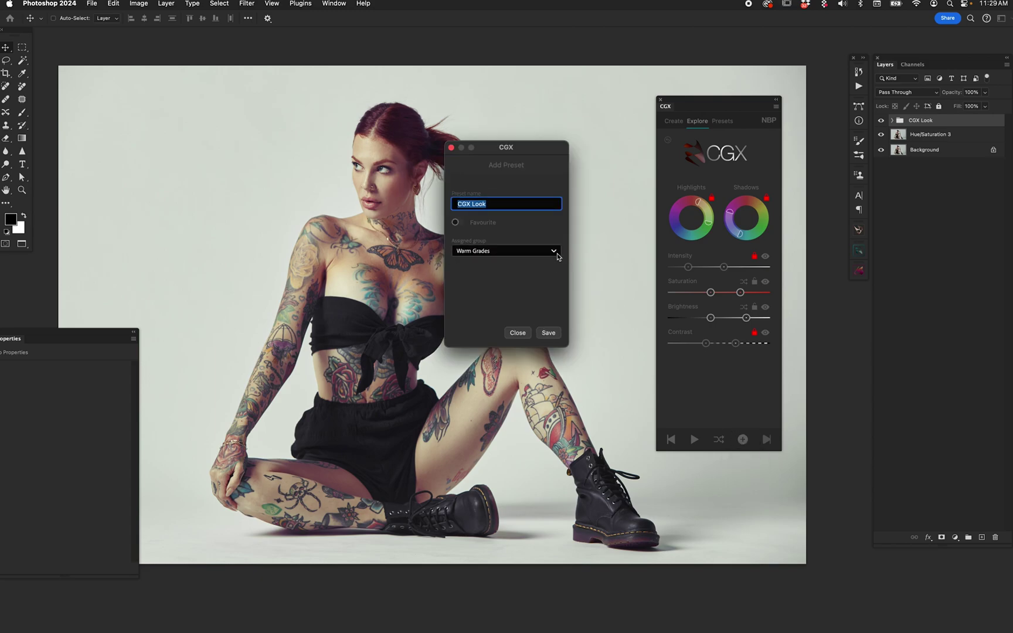
{"action": "type", "text": "Warm 02"}
{"action": "left_click", "coordinate": [502, 253]}
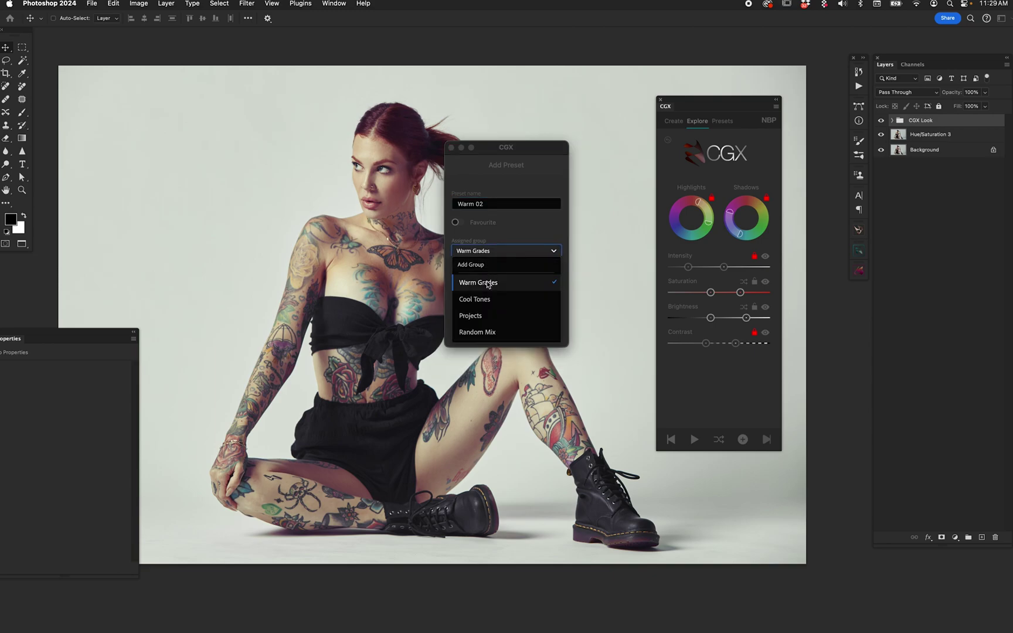
{"action": "left_click", "coordinate": [486, 253]}
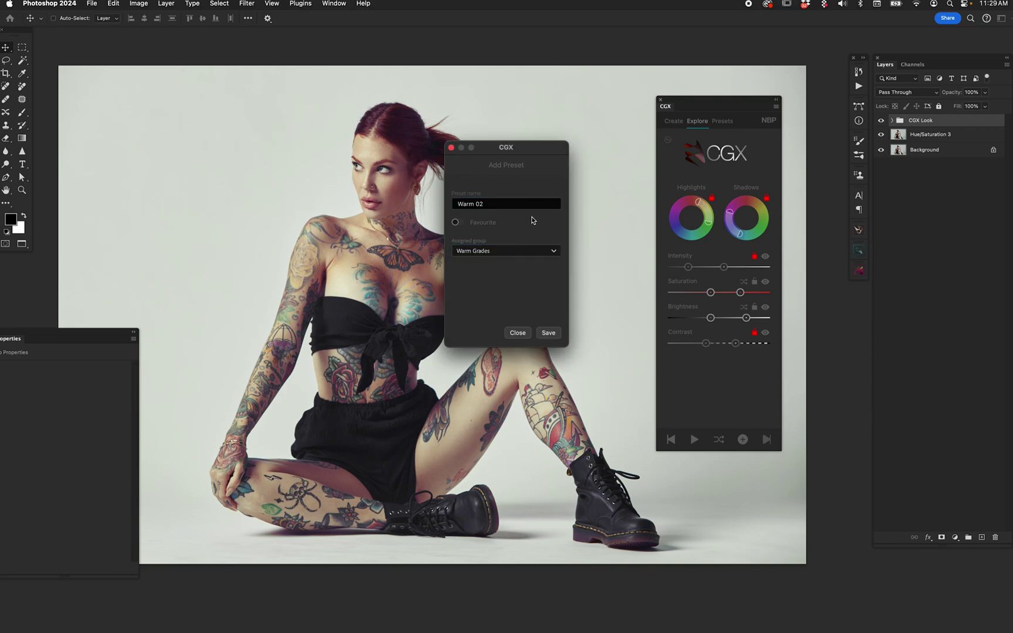
{"action": "left_click", "coordinate": [456, 222]}
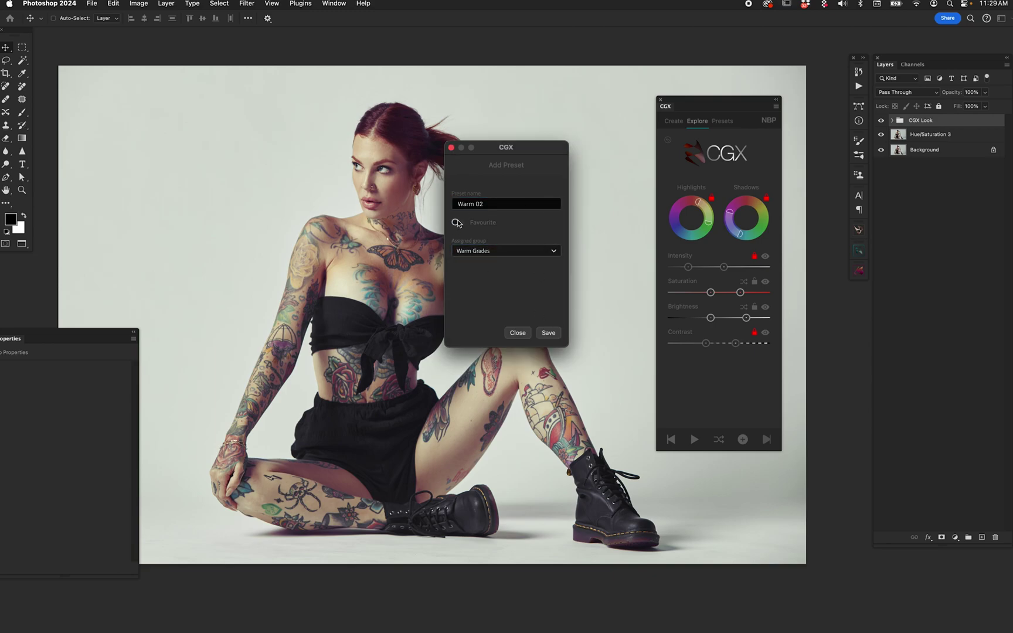
{"action": "left_click", "coordinate": [547, 333]}
- Preview the Sunny, Purples and Bodysuit presets of the Warm Grades group on the portrait and reapply Warm 02
{"action": "left_click", "coordinate": [727, 124]}
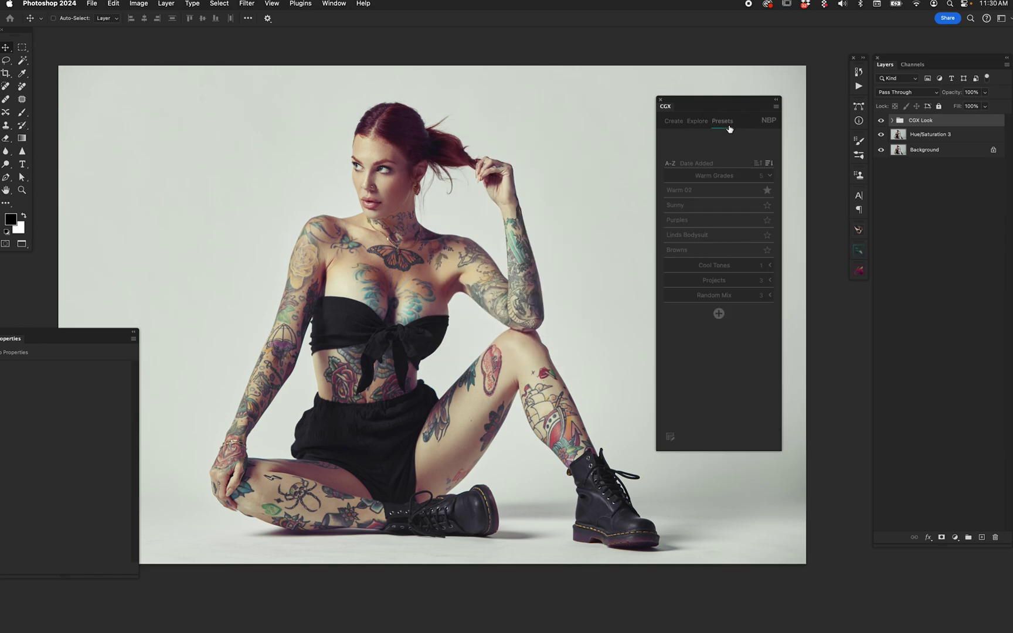
{"action": "left_click", "coordinate": [770, 176]}
{"action": "left_click", "coordinate": [769, 176]}
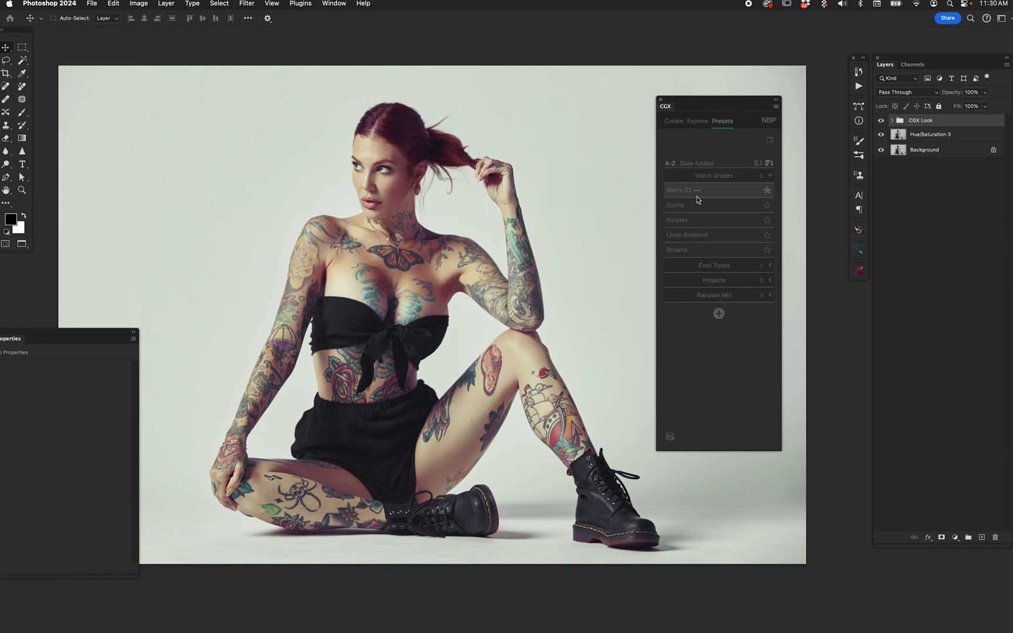
{"action": "left_click", "coordinate": [717, 211]}
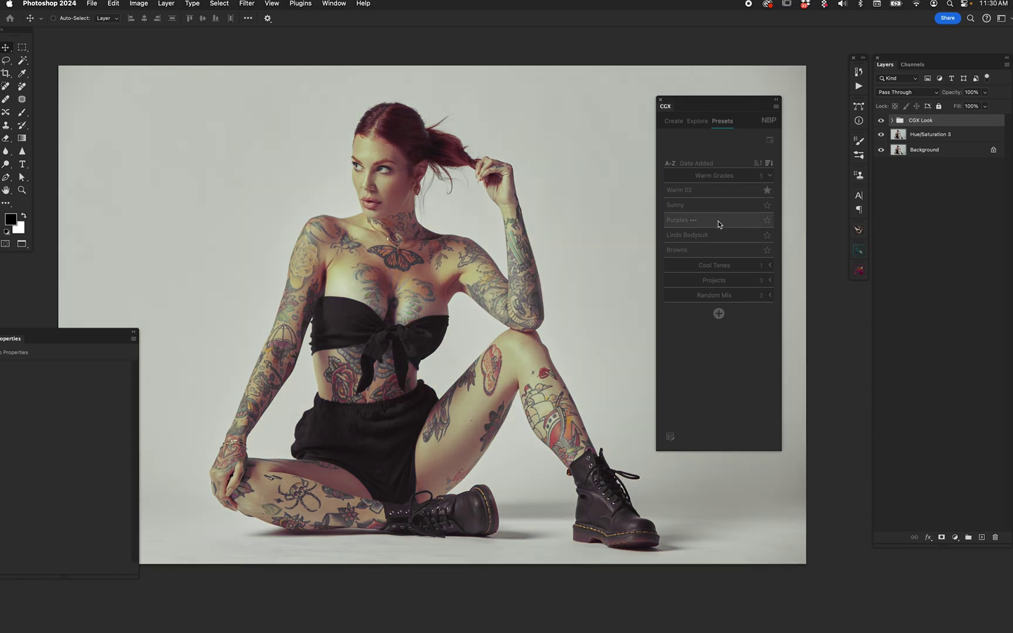
{"action": "left_click", "coordinate": [720, 224]}
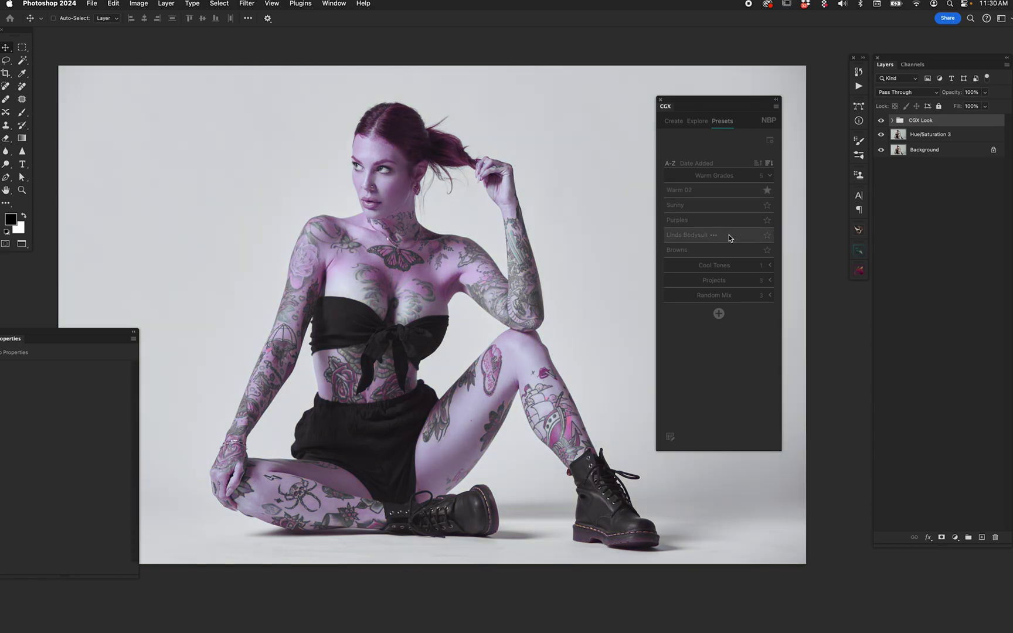
{"action": "left_click", "coordinate": [729, 238]}
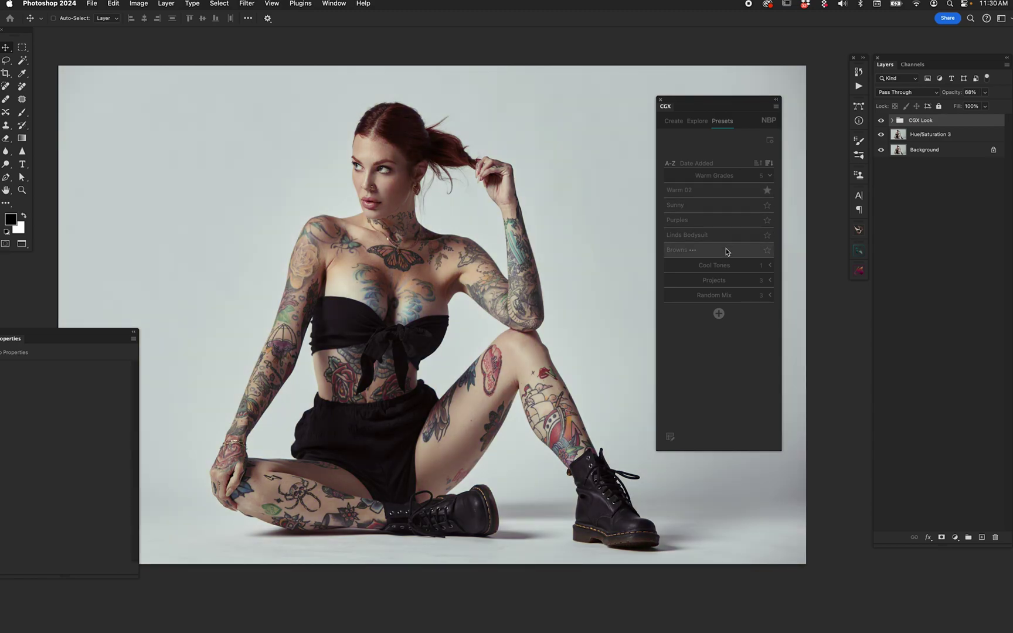
{"action": "left_click", "coordinate": [729, 191]}
- Delete the CGX Look group and reset the manual Create settings to their defaults
{"action": "left_click", "coordinate": [701, 122]}
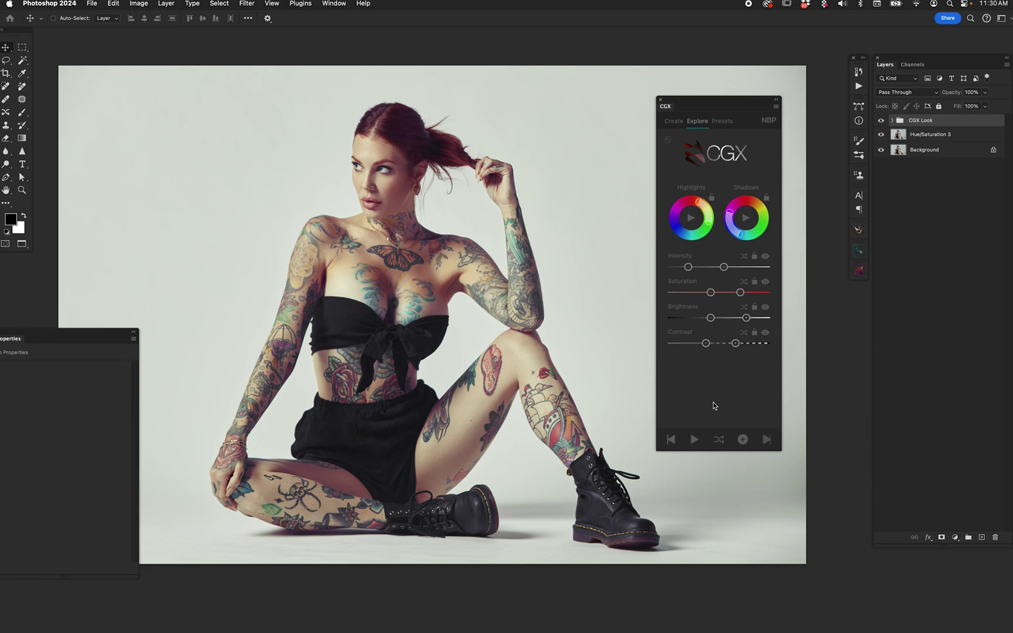
{"action": "left_click", "coordinate": [674, 121]}
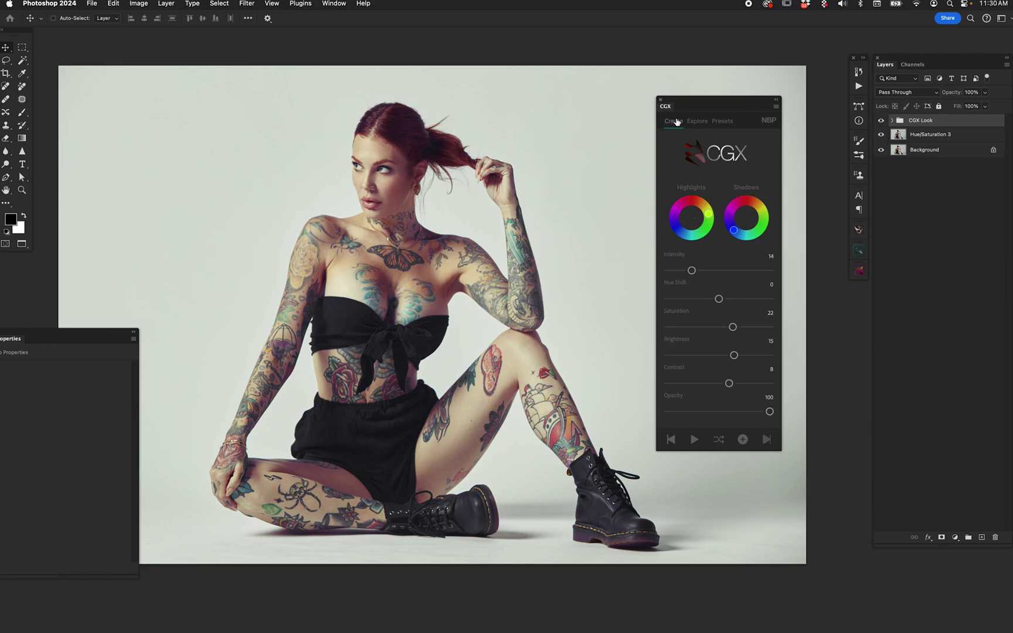
{"action": "left_click_drag", "start_coordinate": [920, 122], "coordinate": [995, 537]}
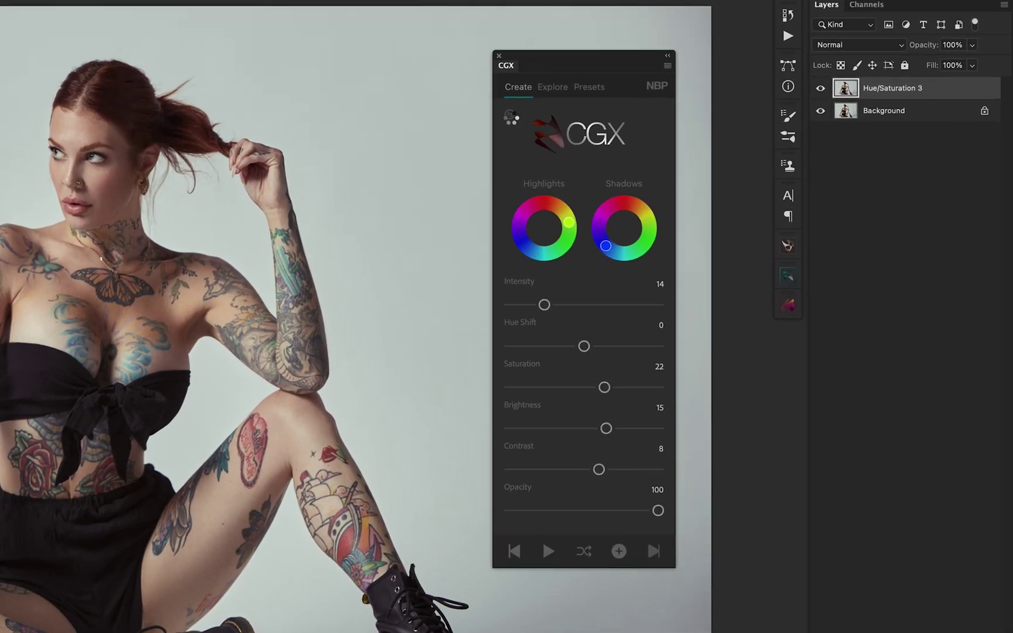
{"action": "left_click", "coordinate": [668, 141]}
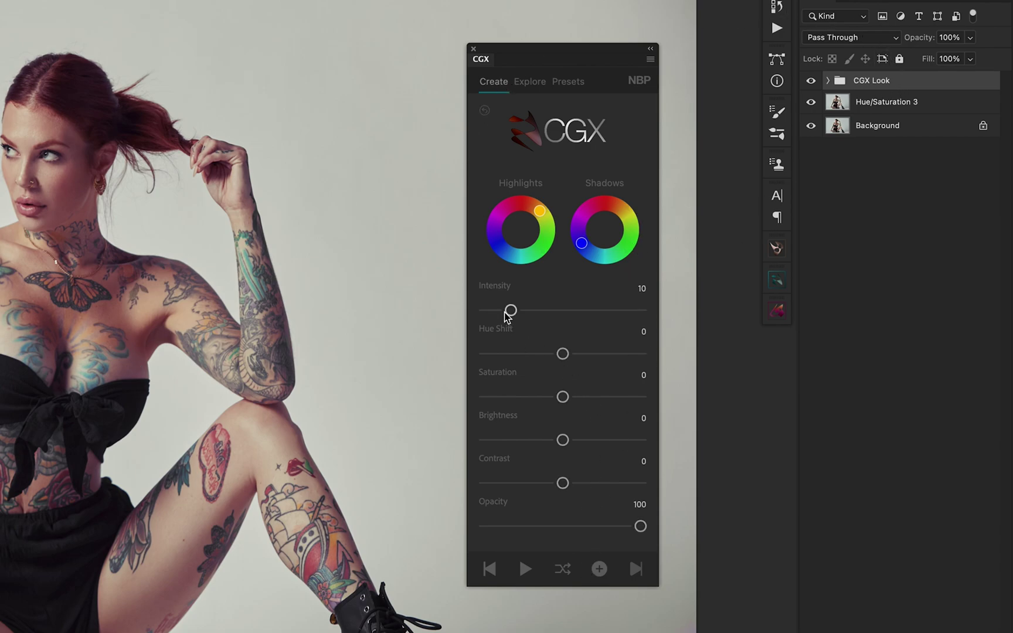
- Set the look's Highlights color to cyan, the Shadows color to magenta and the Intensity to 16
{"action": "left_click_drag", "start_coordinate": [510, 311], "coordinate": [452, 310]}
{"action": "left_click_drag", "start_coordinate": [539, 212], "coordinate": [519, 270]}
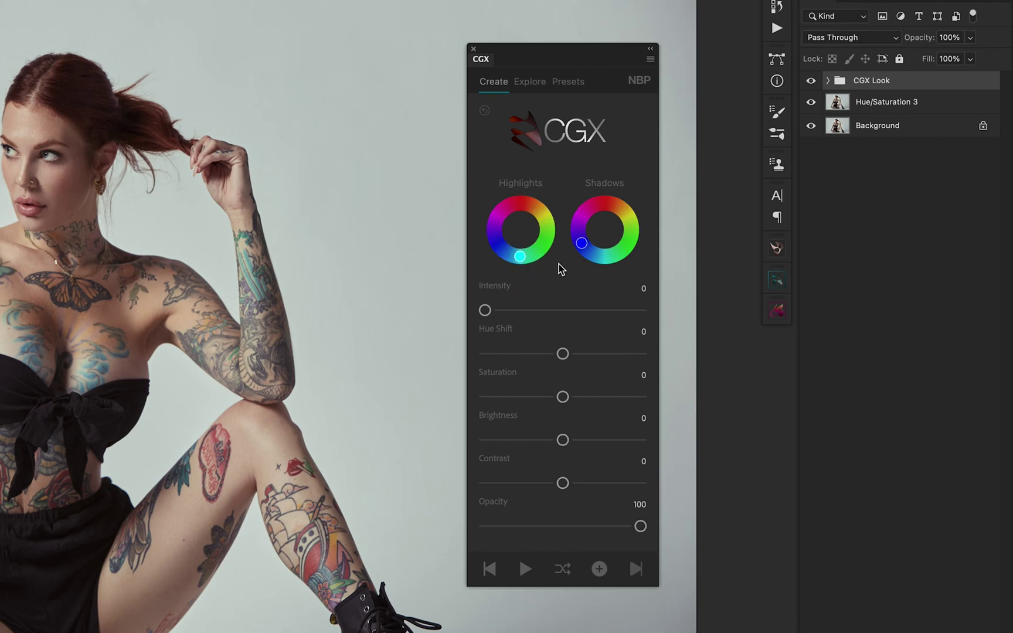
{"action": "left_click_drag", "start_coordinate": [585, 242], "coordinate": [579, 203]}
{"action": "left_click_drag", "start_coordinate": [484, 313], "coordinate": [527, 313]}
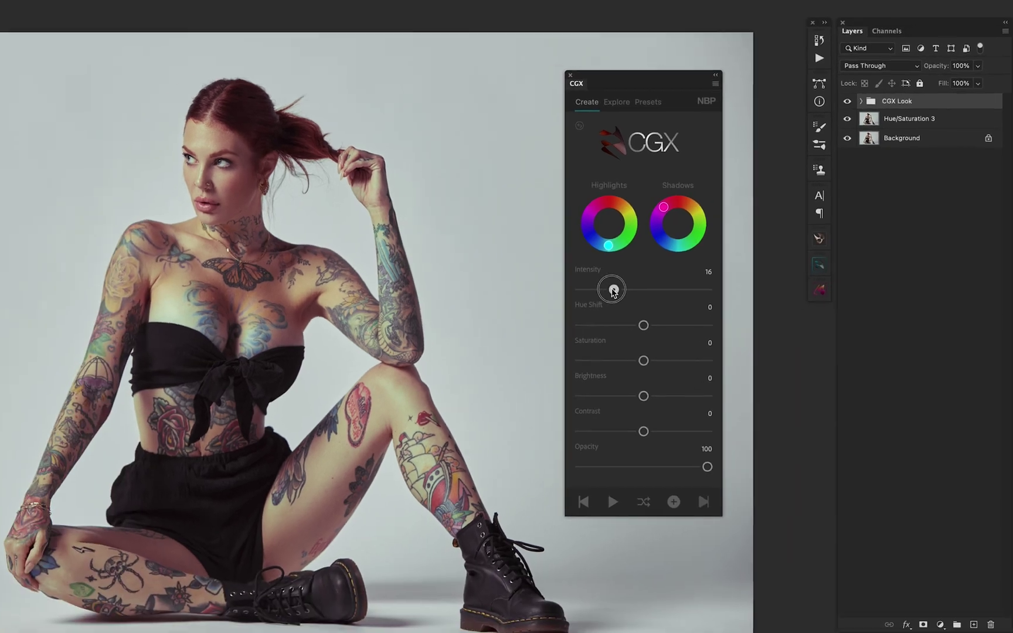
{"action": "left_click_drag", "start_coordinate": [614, 292], "coordinate": [622, 290]}
{"action": "left_click_drag", "start_coordinate": [702, 272], "coordinate": [695, 270]}
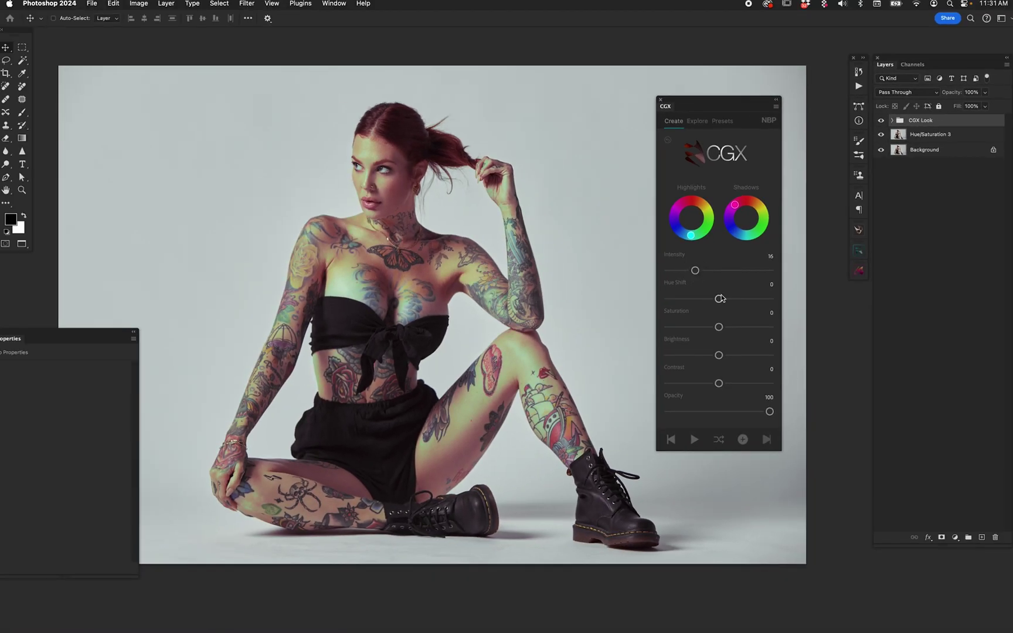
- Set the look's Hue Shift to 0, Saturation to -7, Brightness to 6 and Contrast to 7
{"action": "left_click_drag", "start_coordinate": [719, 300], "coordinate": [719, 328]}
{"action": "left_click", "coordinate": [678, 285]}
{"action": "left_click_drag", "start_coordinate": [718, 384], "coordinate": [715, 329]}
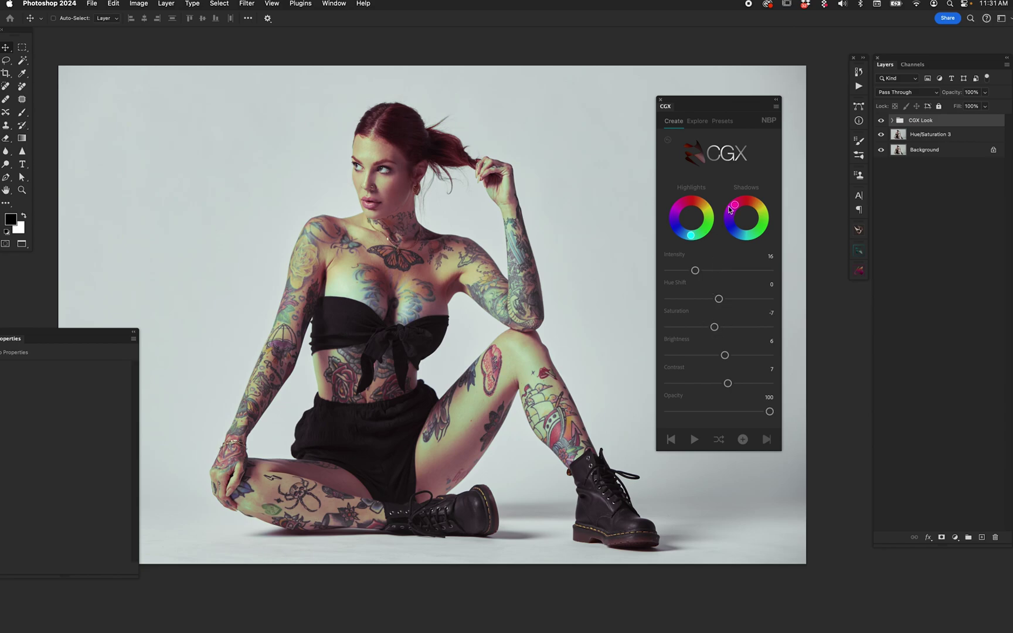
- Shift the Highlights color from cyan toward blue, keep Opacity at 100 and generate five variations of the look
{"action": "left_click_drag", "start_coordinate": [691, 236], "coordinate": [685, 235]}
{"action": "mouse_move", "coordinate": [769, 411]}
{"action": "left_mouse_down"}
{"action": "mouse_move", "coordinate": [751, 413]}
{"action": "mouse_move", "coordinate": [784, 414]}
{"action": "left_mouse_up"}
{"action": "left_click", "coordinate": [695, 444]}
{"action": "left_click", "coordinate": [695, 444]}
{"action": "left_click", "coordinate": [695, 443]}
{"action": "left_click", "coordinate": [696, 444]}
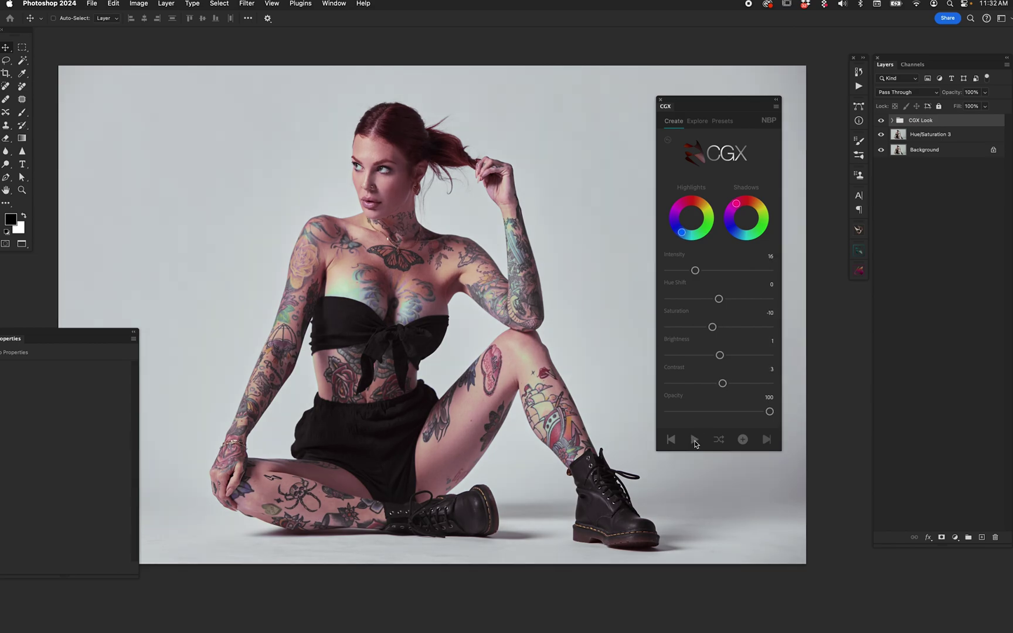
{"action": "left_click", "coordinate": [695, 444]}
- Set the Highlights color to yellow and the Shadows color to blue, and generate four variations of the look
{"action": "left_click_drag", "start_coordinate": [684, 234], "coordinate": [732, 239]}
{"action": "left_click", "coordinate": [693, 439]}
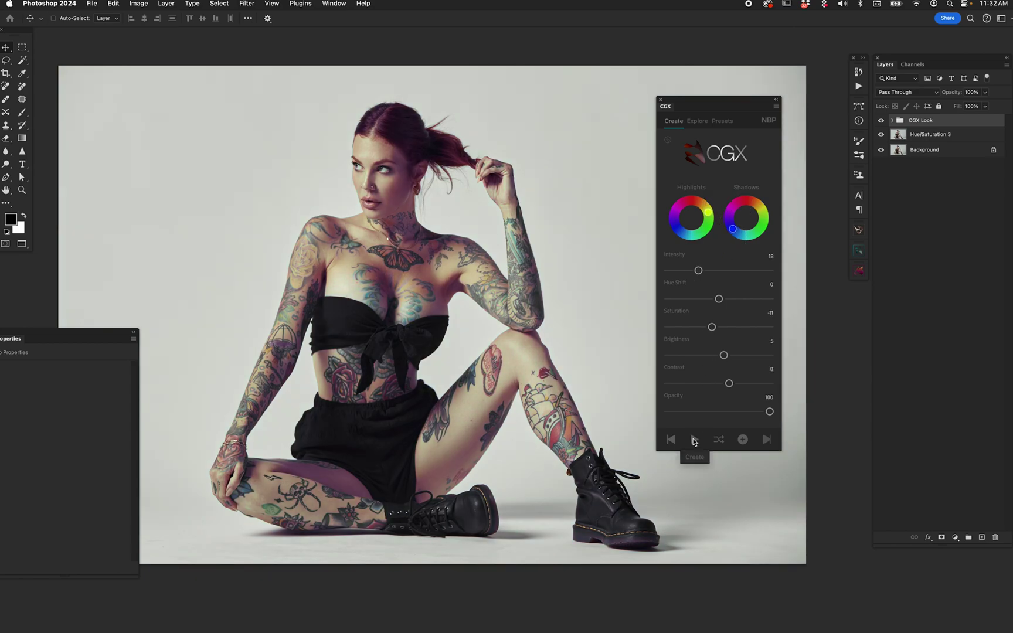
{"action": "left_click", "coordinate": [694, 440]}
{"action": "left_click", "coordinate": [694, 441]}
{"action": "left_click", "coordinate": [695, 440]}
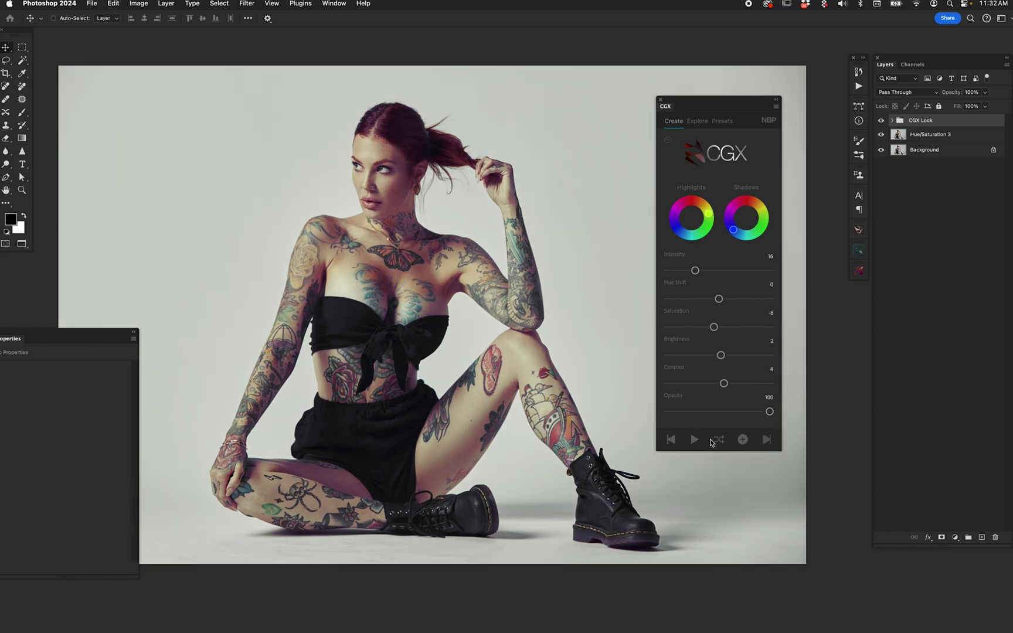
- Generate four fully random looks for the portrait
{"action": "left_click", "coordinate": [720, 443]}
{"action": "left_click", "coordinate": [721, 444]}
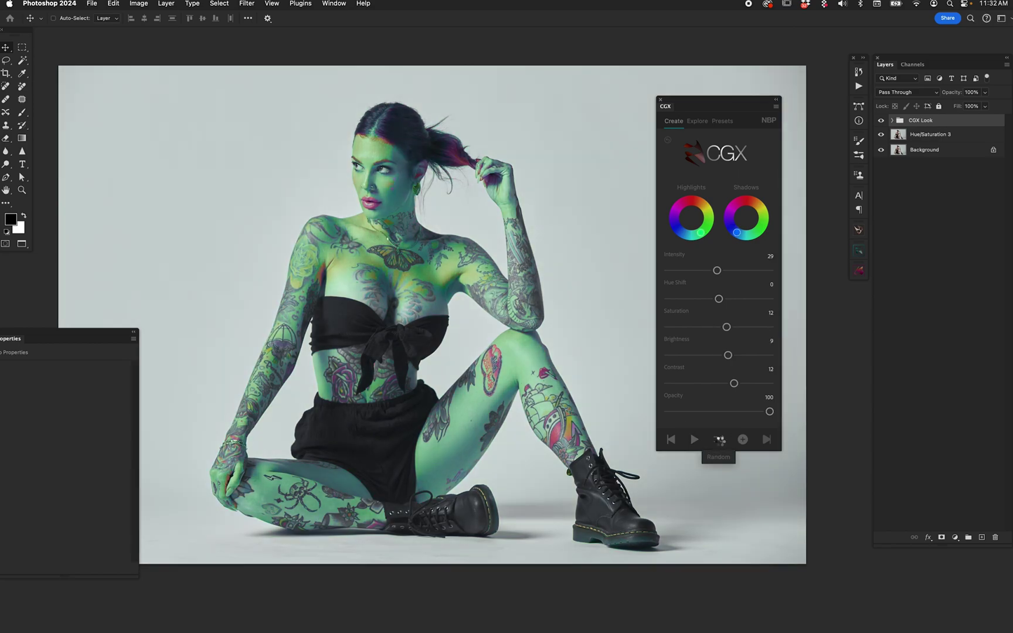
{"action": "left_click", "coordinate": [720, 444]}
{"action": "left_click", "coordinate": [721, 444]}
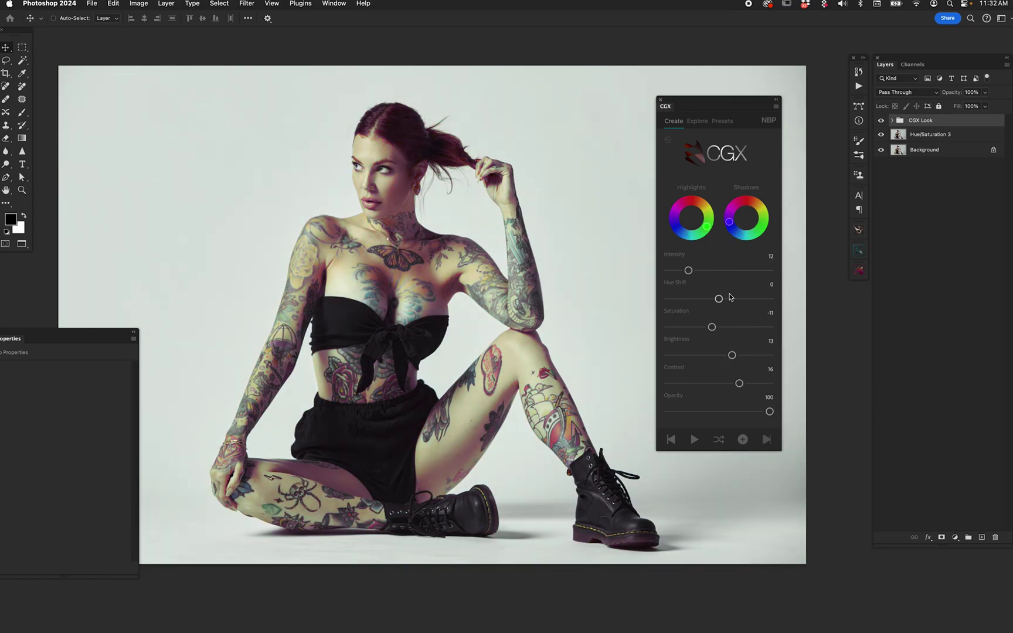
- Set the random look's Contrast to 2, its Highlights color to cyan and its Shadows color to magenta
{"action": "left_click_drag", "start_coordinate": [740, 388], "coordinate": [721, 383]}
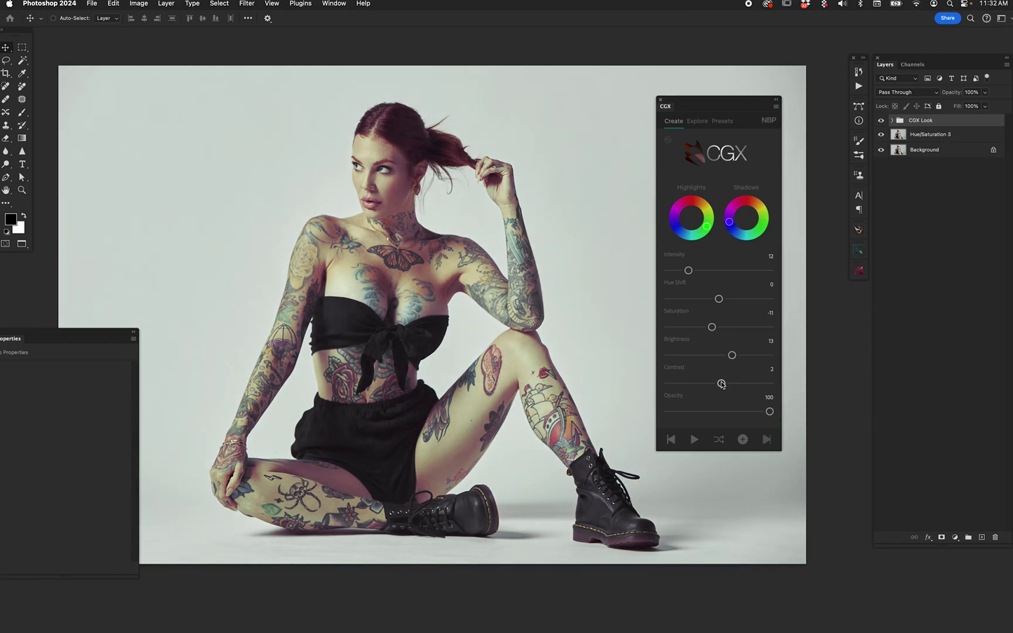
{"action": "left_click_drag", "start_coordinate": [707, 229], "coordinate": [732, 202]}
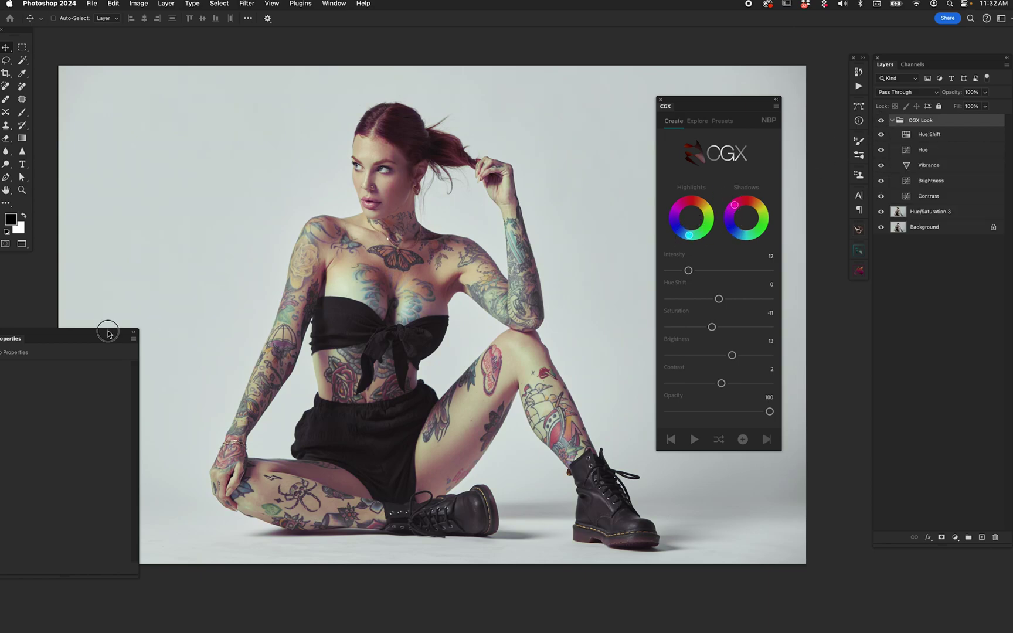
- Show the Hue curves layer's properties and set the look's Intensity to 9, Saturation to -7, Brightness to 1 and Contrast to 1
{"action": "left_click_drag", "start_coordinate": [108, 334], "coordinate": [192, 271]}
{"action": "left_click", "coordinate": [920, 151]}
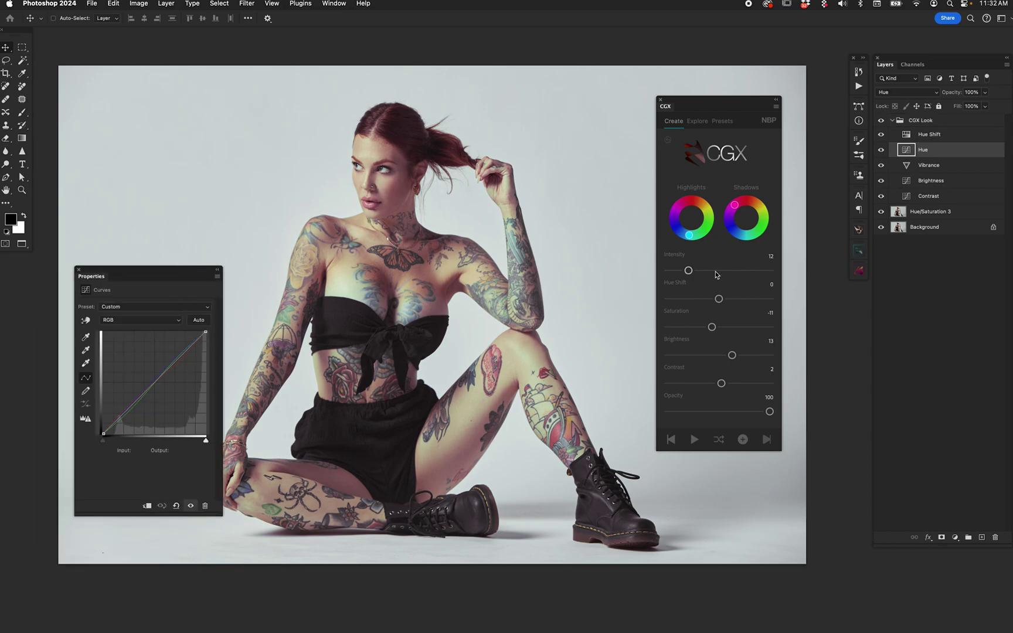
{"action": "mouse_move", "coordinate": [696, 271]}
{"action": "left_mouse_down"}
{"action": "mouse_move", "coordinate": [716, 274]}
{"action": "mouse_move", "coordinate": [684, 272]}
{"action": "left_mouse_up"}
{"action": "left_click_drag", "start_coordinate": [713, 328], "coordinate": [720, 384]}
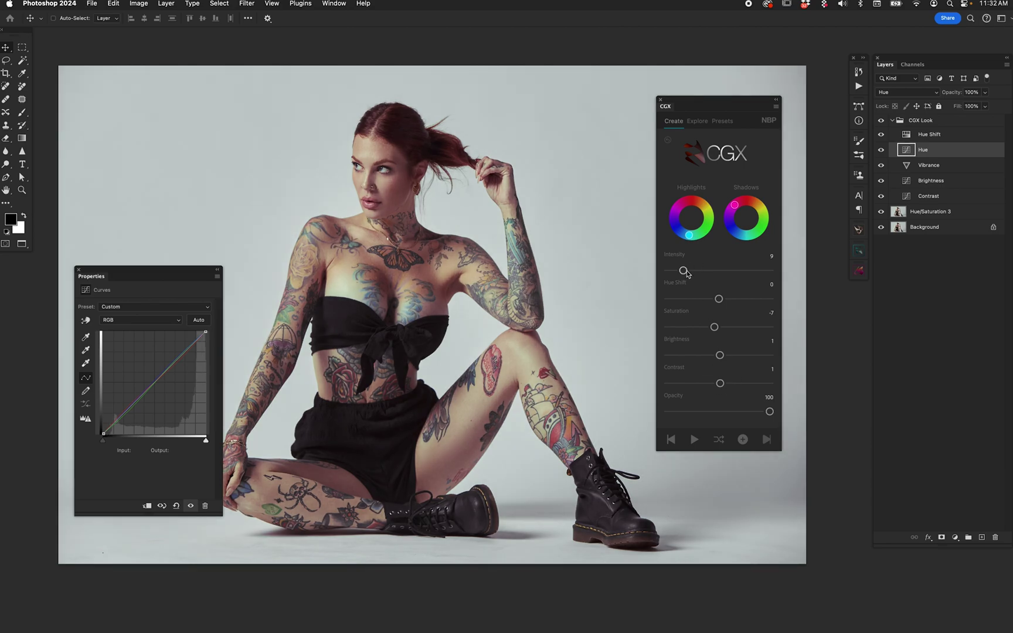
- Set the Highlights color to magenta and the Shadows color to green, and apply the Warm 02 preset from Warm Grades
{"action": "left_click_drag", "start_coordinate": [686, 272], "coordinate": [679, 205]}
{"action": "left_click_drag", "start_coordinate": [743, 206], "coordinate": [769, 243]}
{"action": "left_click", "coordinate": [724, 122]}
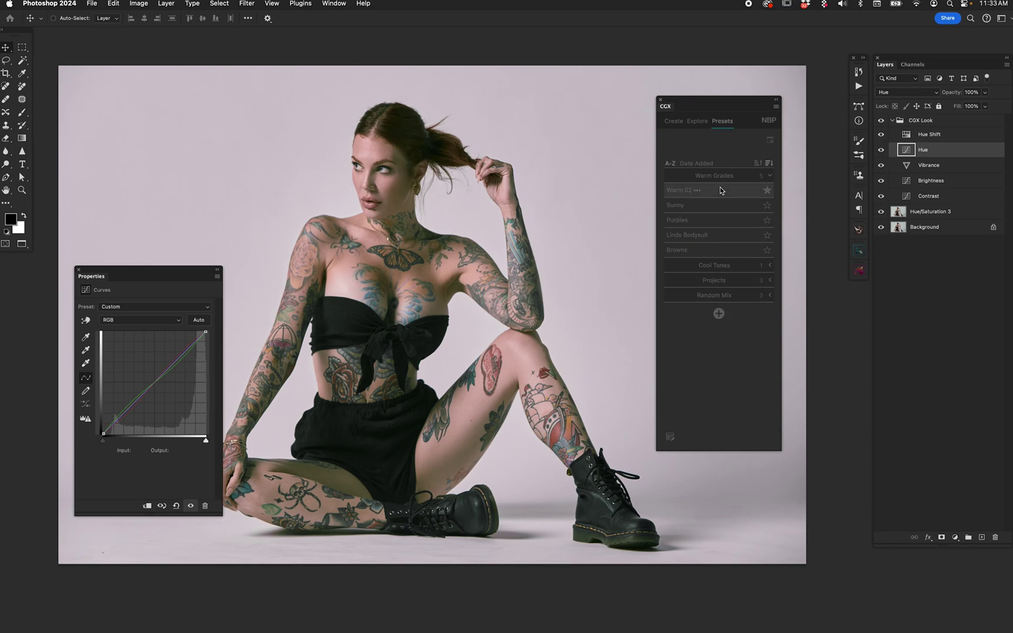
{"action": "left_click", "coordinate": [720, 190]}
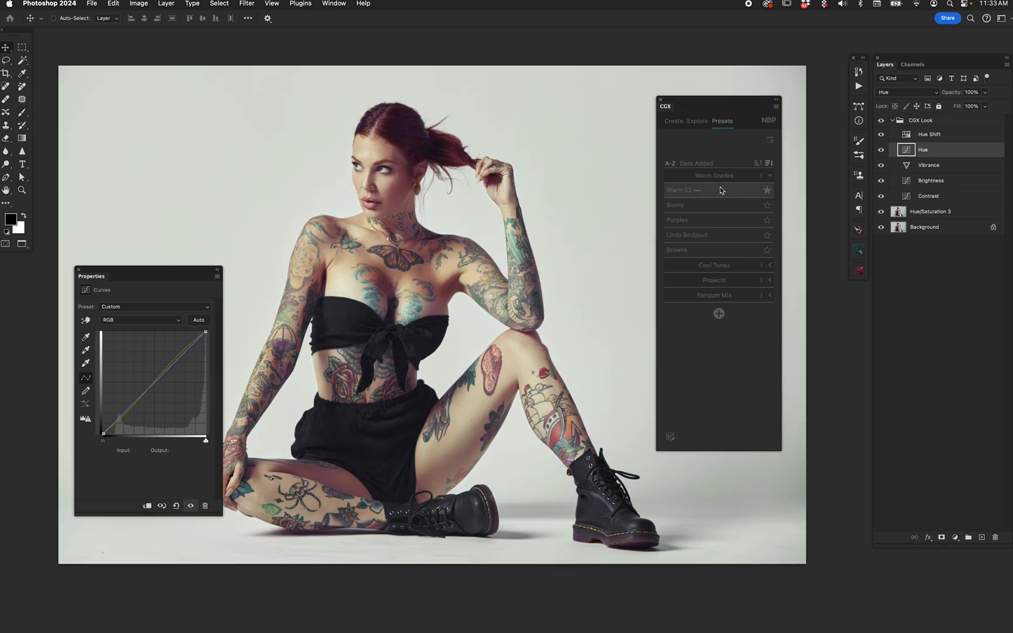
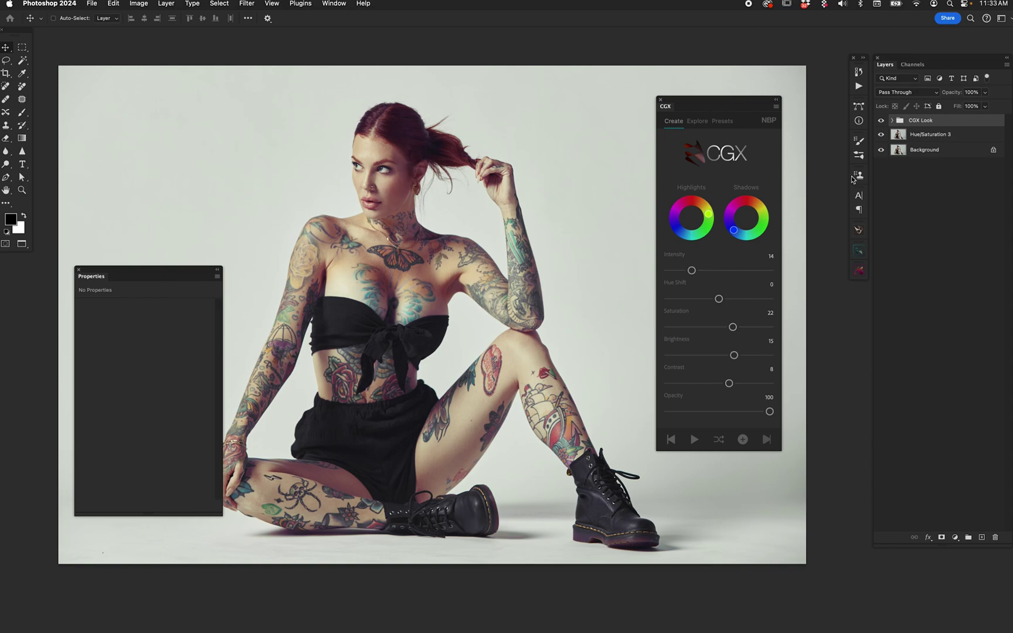
- Delete the CGX Look group and generate two random looks for the portrait in Explore mode
{"action": "key", "text": "BackSpace"}
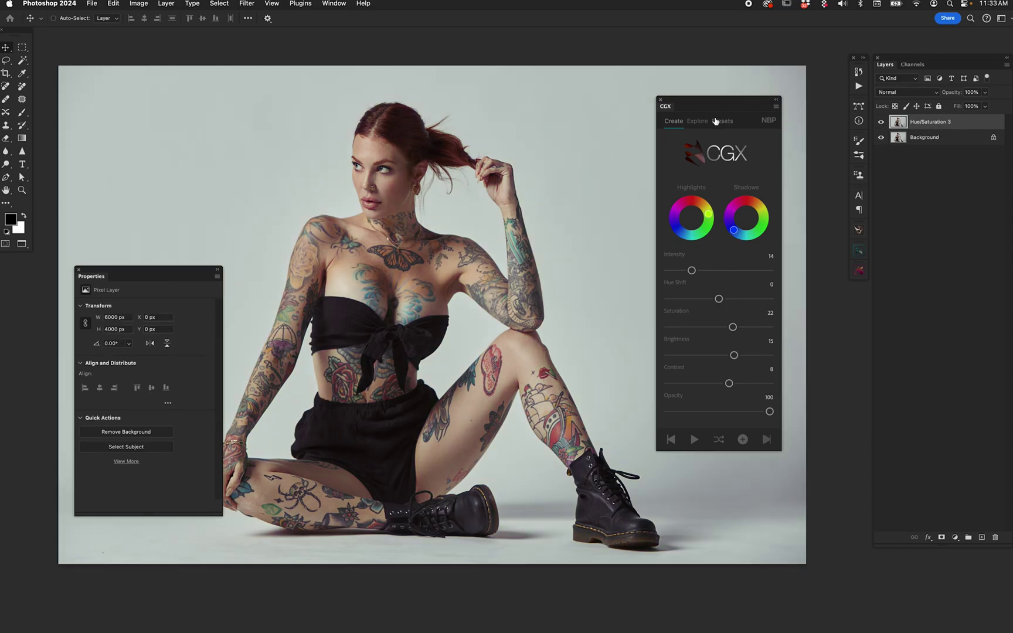
{"action": "left_click", "coordinate": [692, 122]}
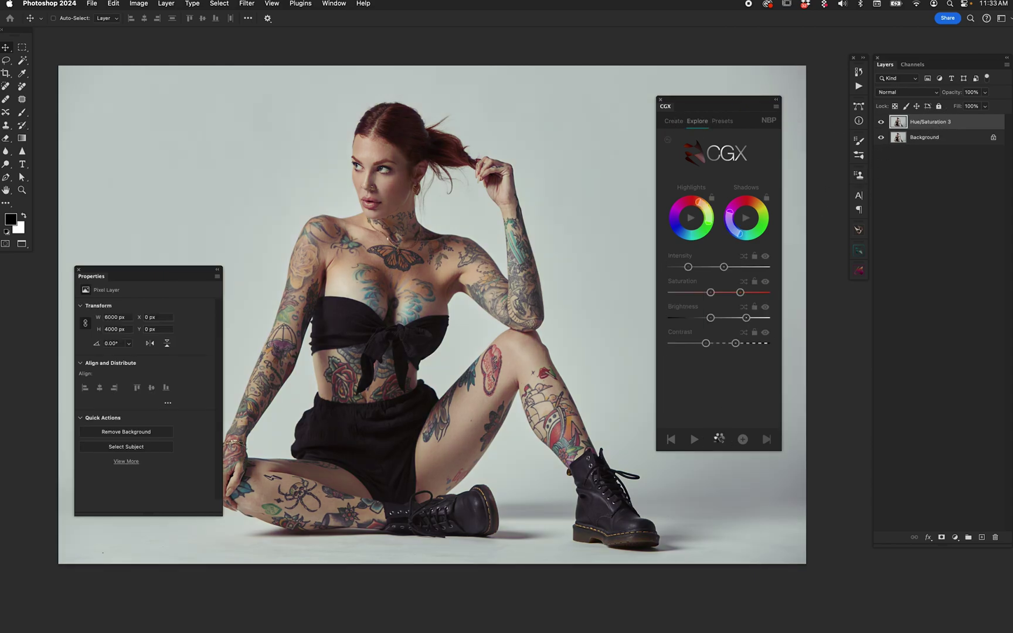
{"action": "left_click", "coordinate": [720, 440]}
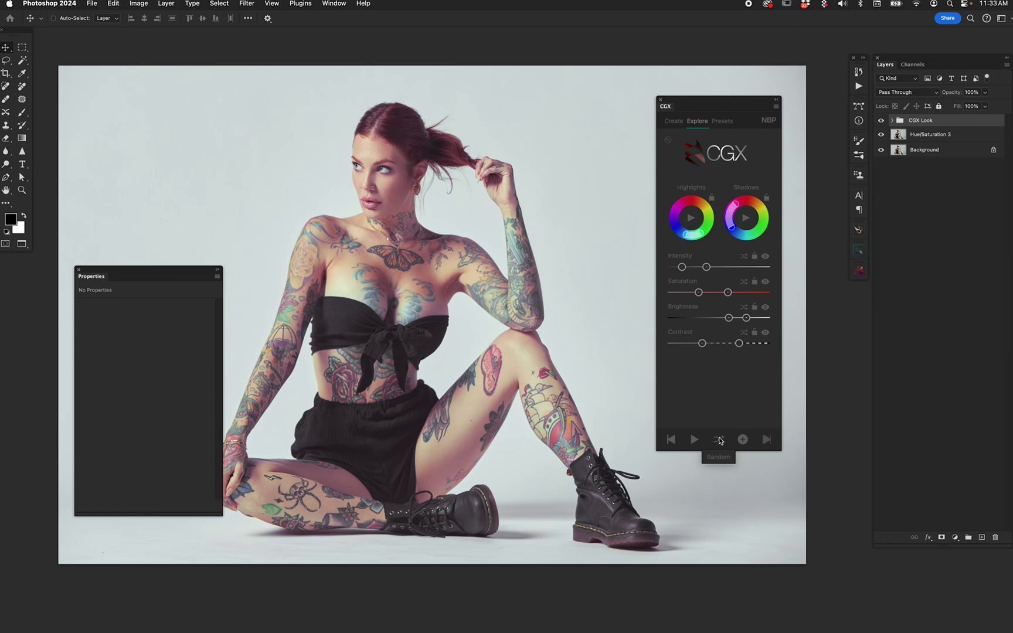
{"action": "left_click", "coordinate": [719, 440]}
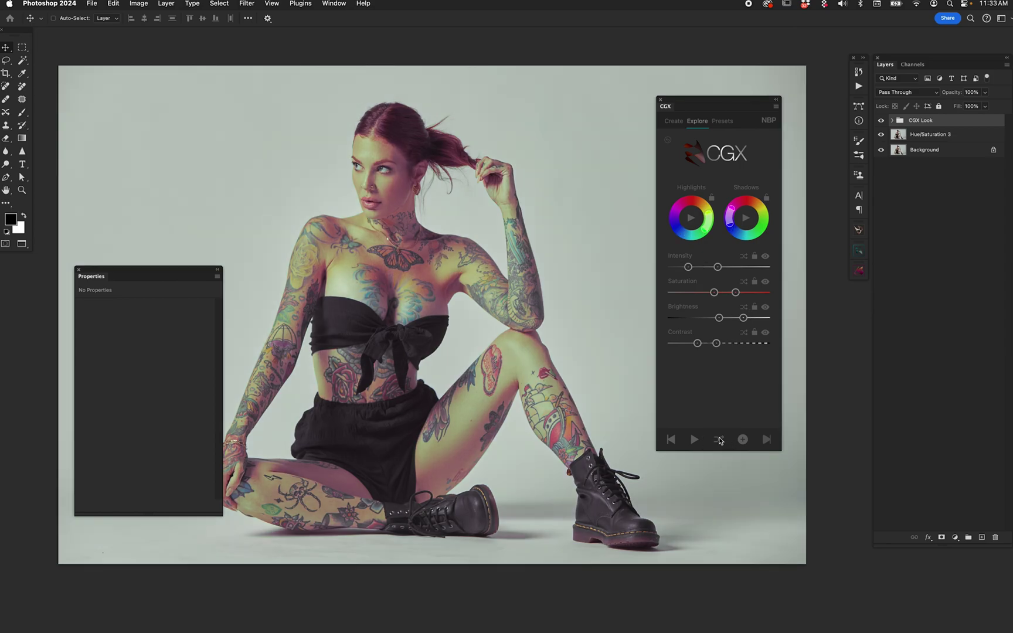
- Compare the two random looks by going back and forward, and generate eight more random looks
{"action": "left_click", "coordinate": [671, 440]}
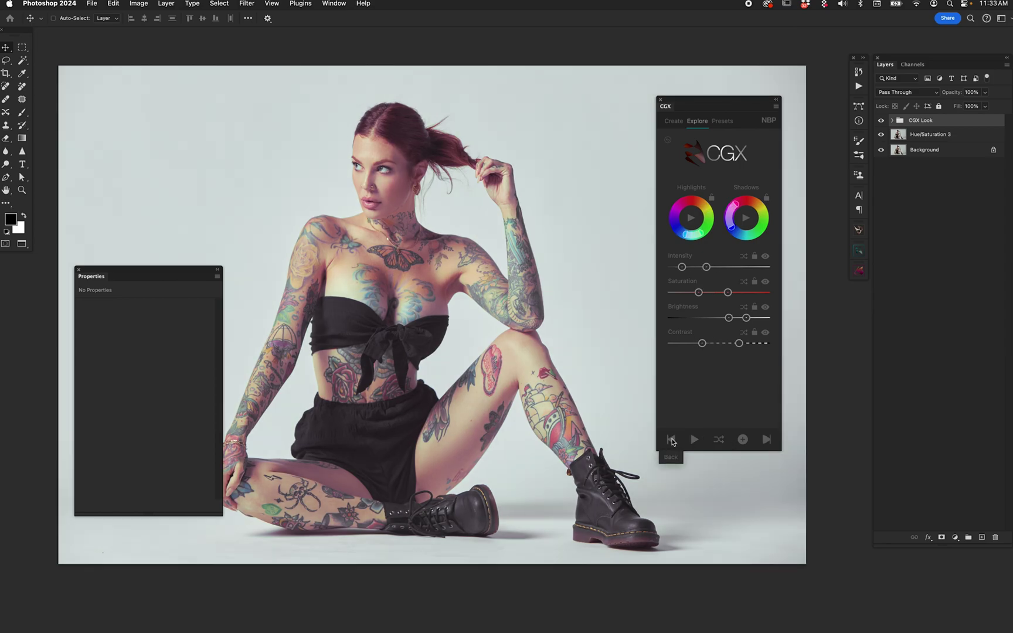
{"action": "left_click", "coordinate": [766, 439]}
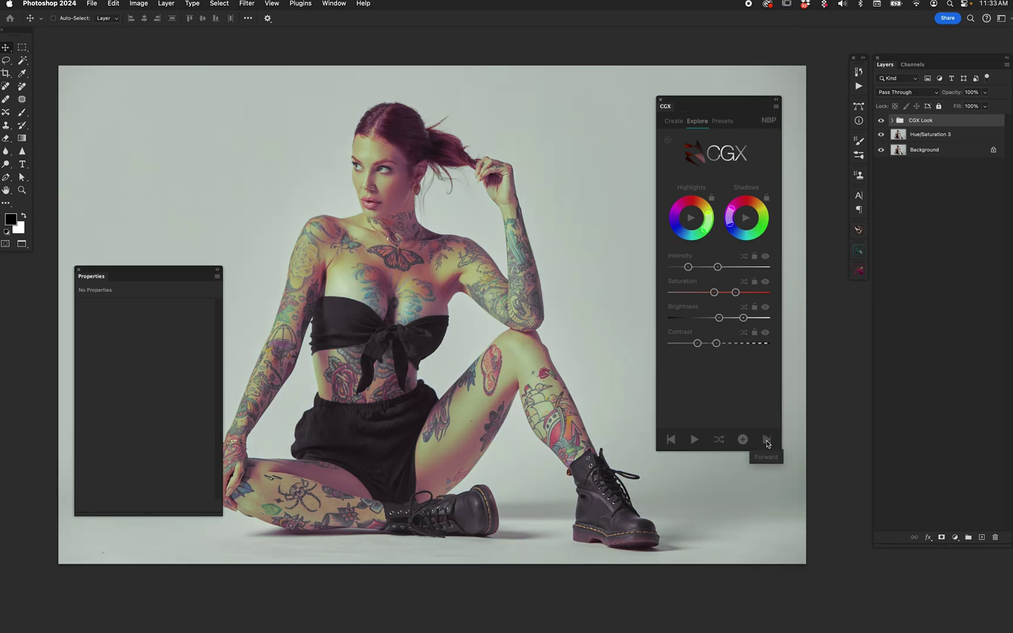
{"action": "left_click", "coordinate": [720, 439]}
{"action": "left_click", "coordinate": [720, 440]}
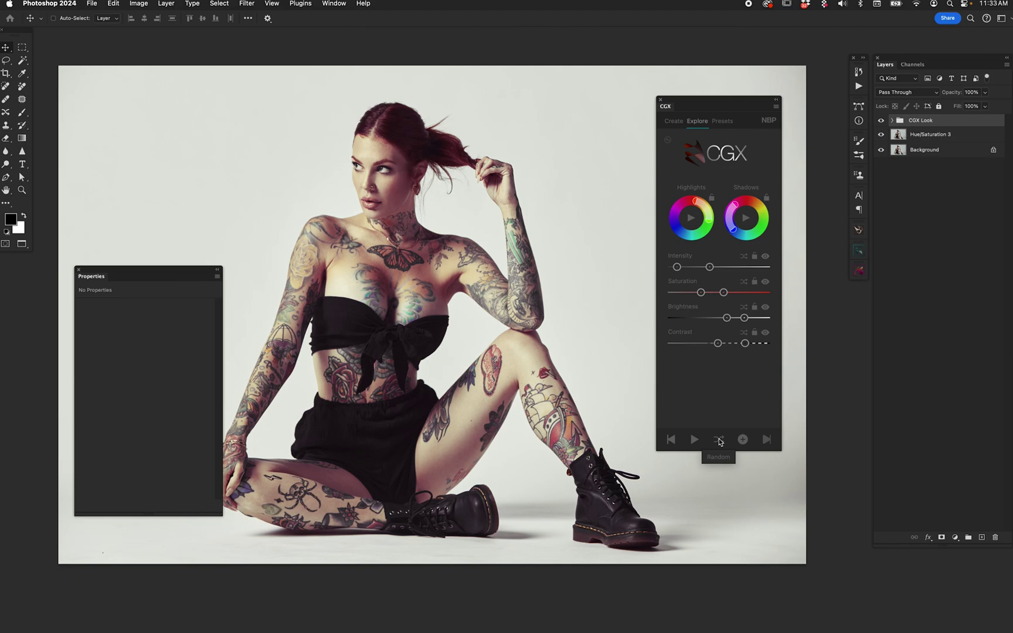
{"action": "left_click", "coordinate": [720, 441]}
{"action": "left_click", "coordinate": [720, 440]}
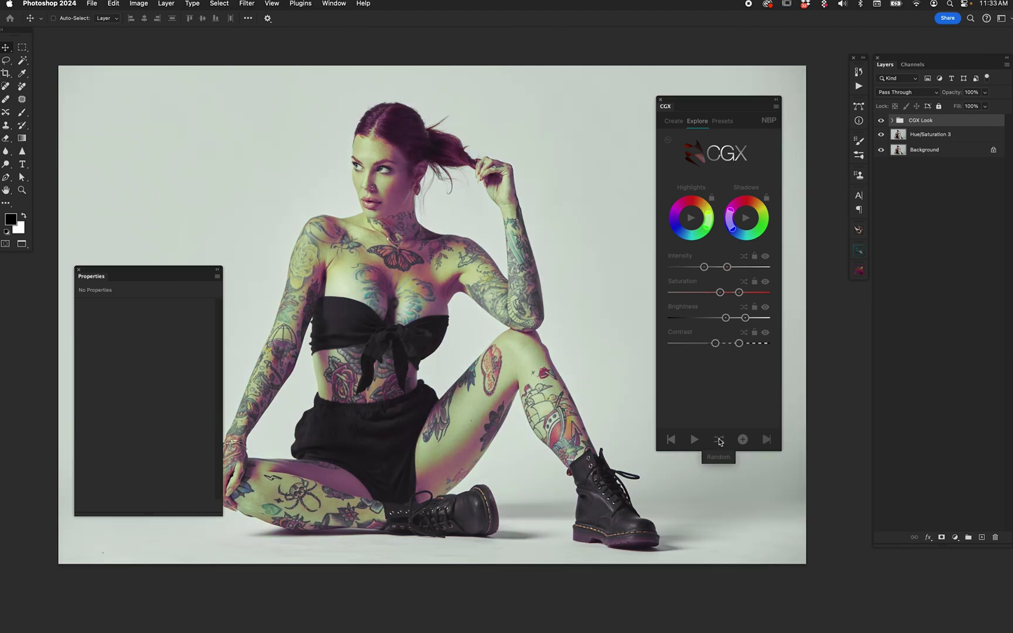
{"action": "left_click", "coordinate": [720, 440]}
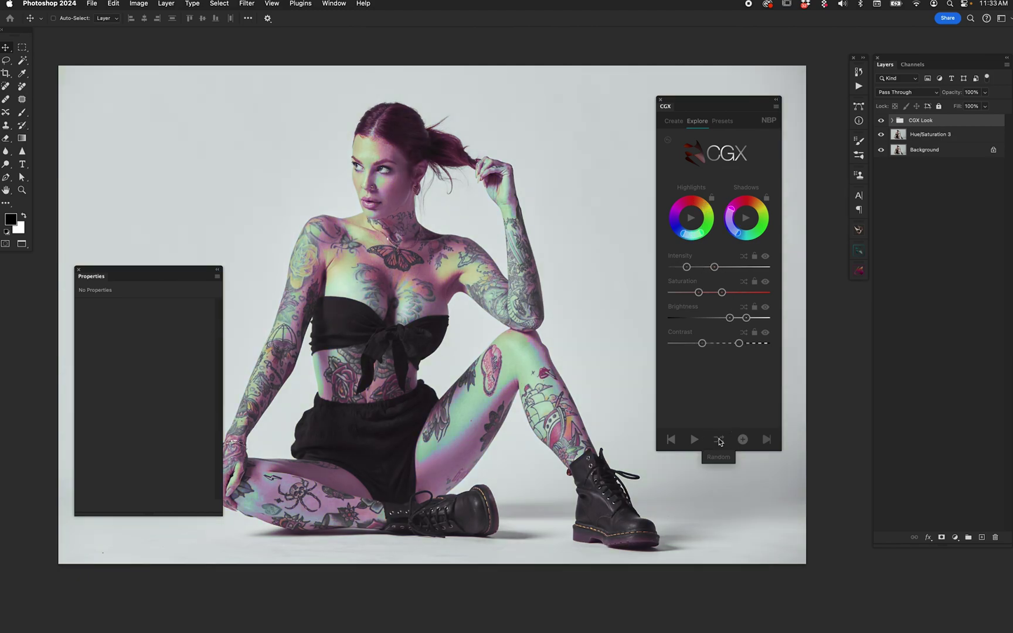
{"action": "left_click", "coordinate": [720, 440]}
{"action": "left_click", "coordinate": [720, 441]}
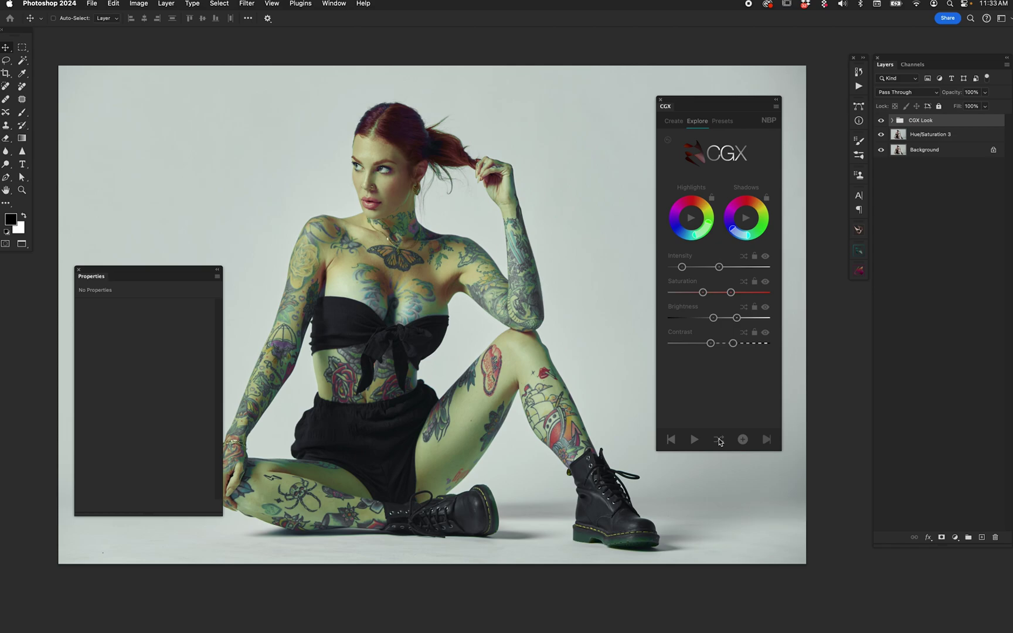
{"action": "left_click", "coordinate": [720, 441]}
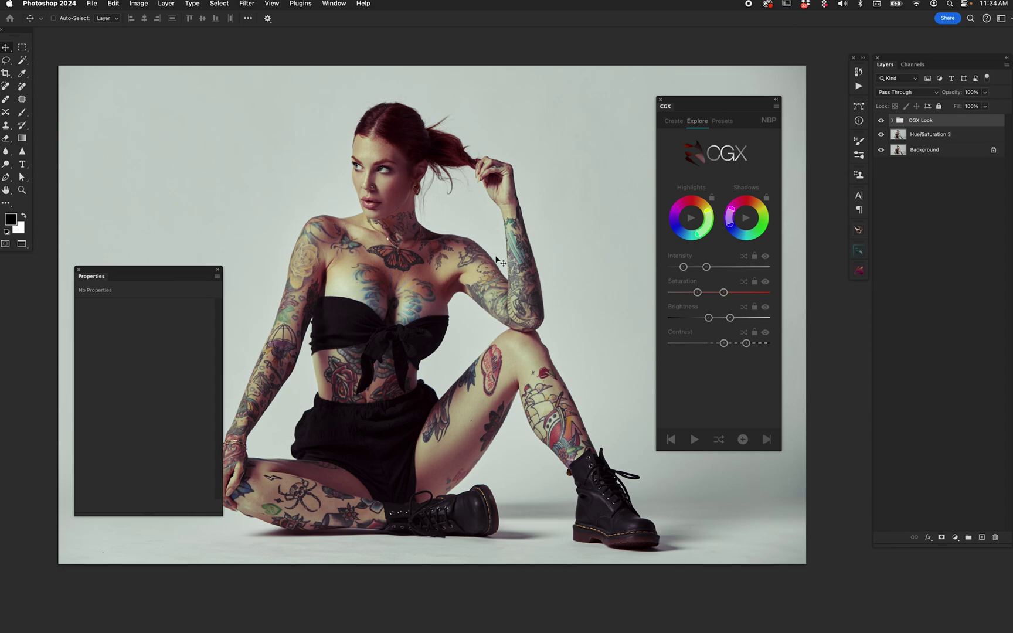
- In Create mode, set the look's Contrast to 2 and Brightness to 2, and check how the Explore ranges follow
{"action": "left_click", "coordinate": [673, 121]}
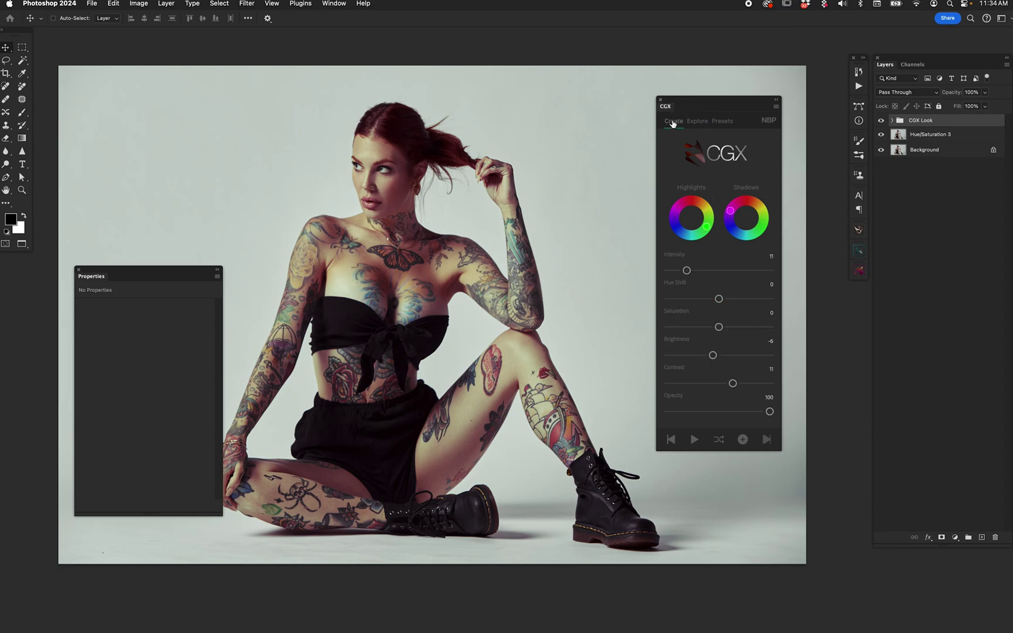
{"action": "left_click_drag", "start_coordinate": [733, 384], "coordinate": [721, 356]}
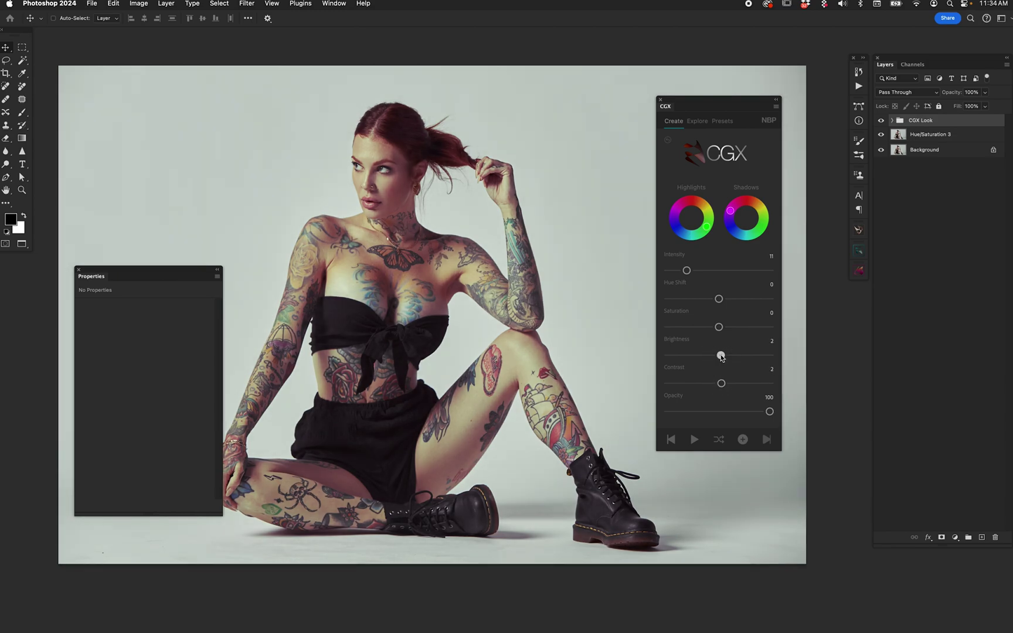
{"action": "left_click", "coordinate": [696, 121]}
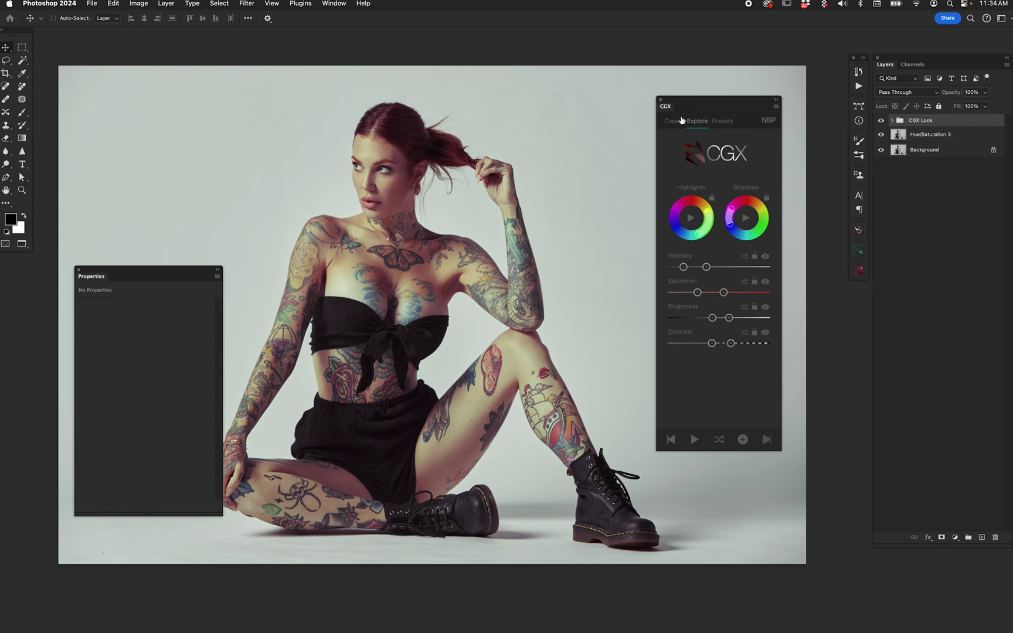
{"action": "left_click", "coordinate": [680, 120]}
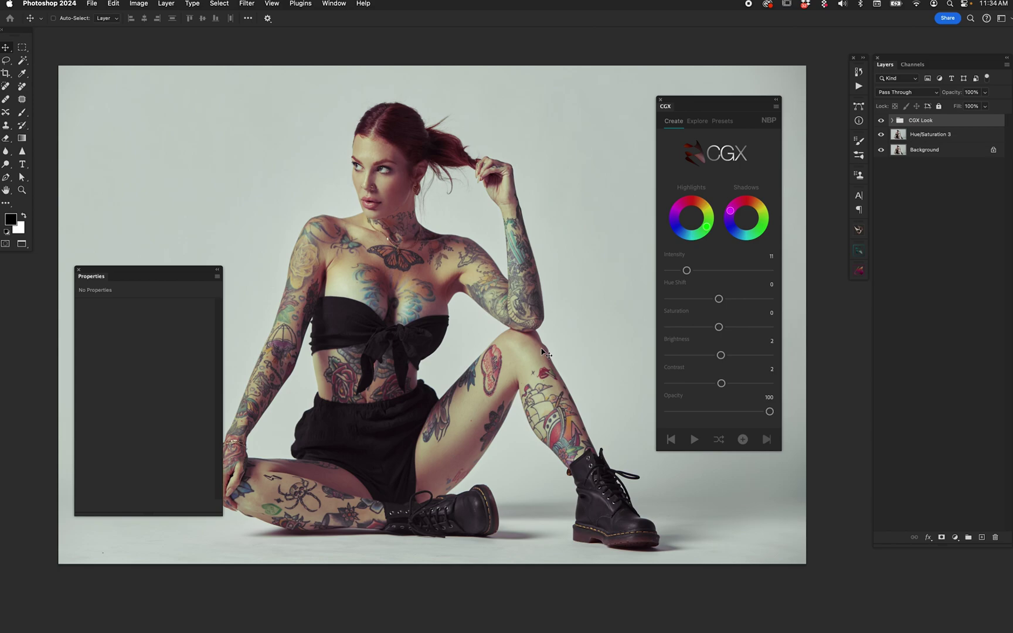
- In Explore mode, widen the Intensity, Saturation, Brightness and Contrast ranges to their full extent
{"action": "left_click", "coordinate": [697, 121]}
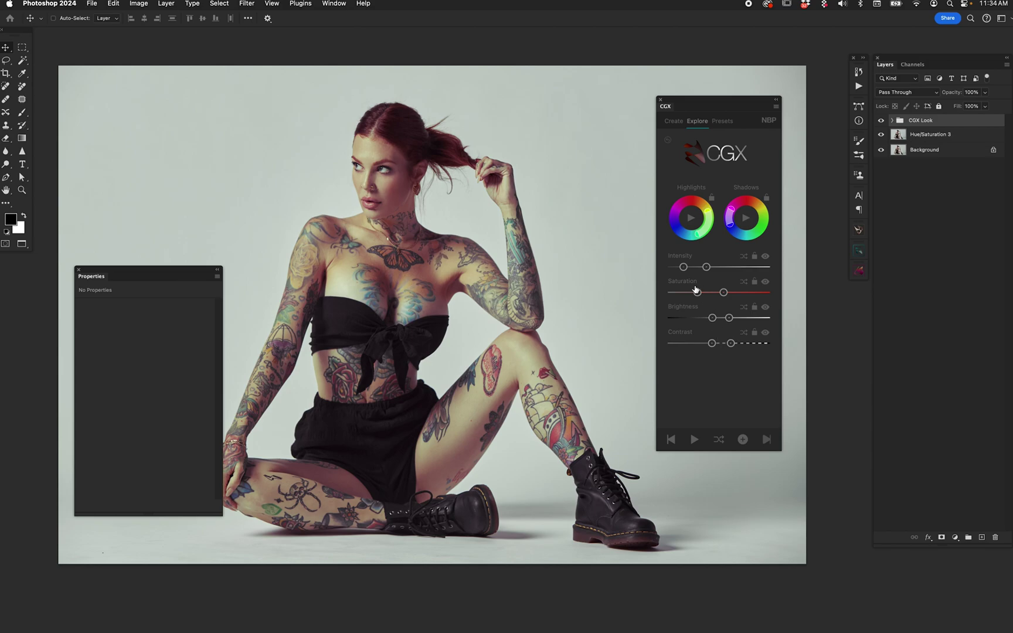
{"action": "left_click_drag", "start_coordinate": [680, 267], "coordinate": [832, 271]}
{"action": "left_click_drag", "start_coordinate": [724, 293], "coordinate": [648, 297]}
{"action": "left_click_drag", "start_coordinate": [712, 318], "coordinate": [618, 316]}
{"action": "left_click_drag", "start_coordinate": [736, 320], "coordinate": [805, 319]}
{"action": "left_click_drag", "start_coordinate": [731, 343], "coordinate": [801, 346]}
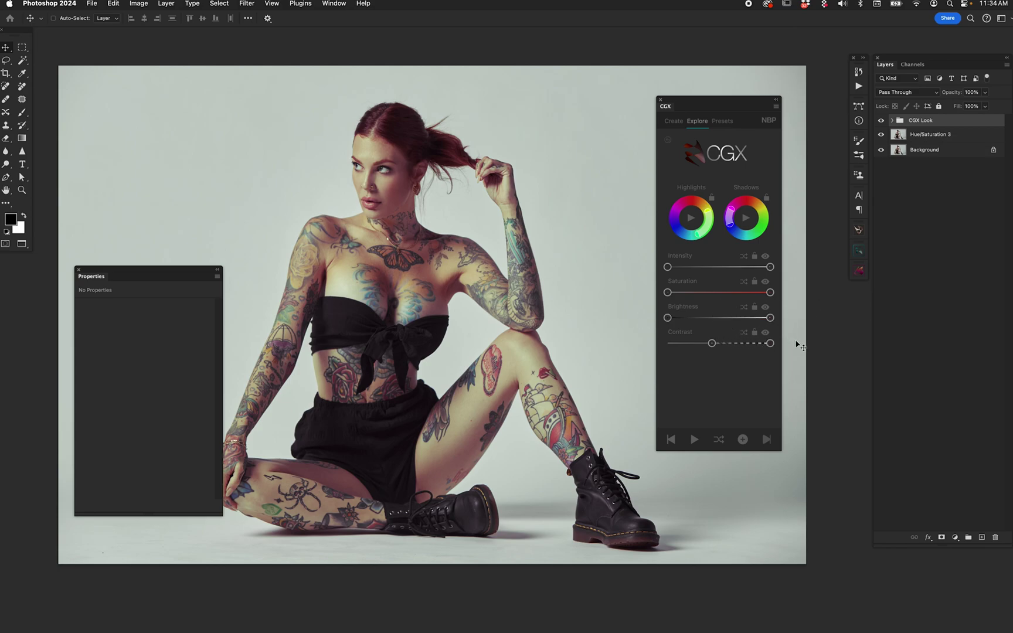
{"action": "left_click_drag", "start_coordinate": [711, 343], "coordinate": [635, 345]}
- Widen the Highlights range from yellow through magenta to blue and the Shadows range from blue through green to yellow, and generate a variation
{"action": "left_click_drag", "start_coordinate": [710, 215], "coordinate": [647, 251]}
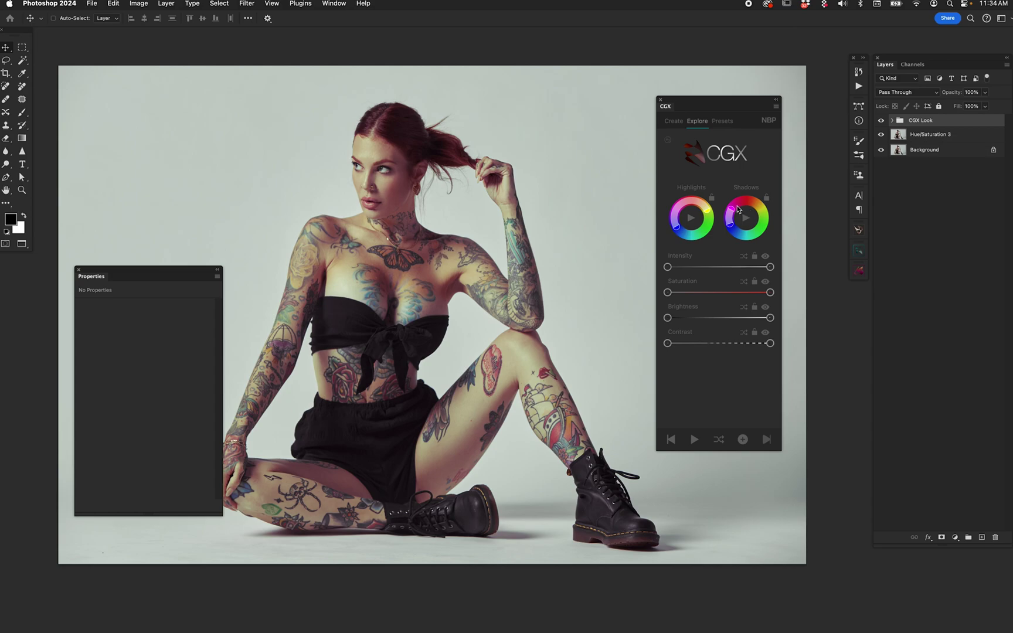
{"action": "left_click_drag", "start_coordinate": [738, 209], "coordinate": [761, 207]}
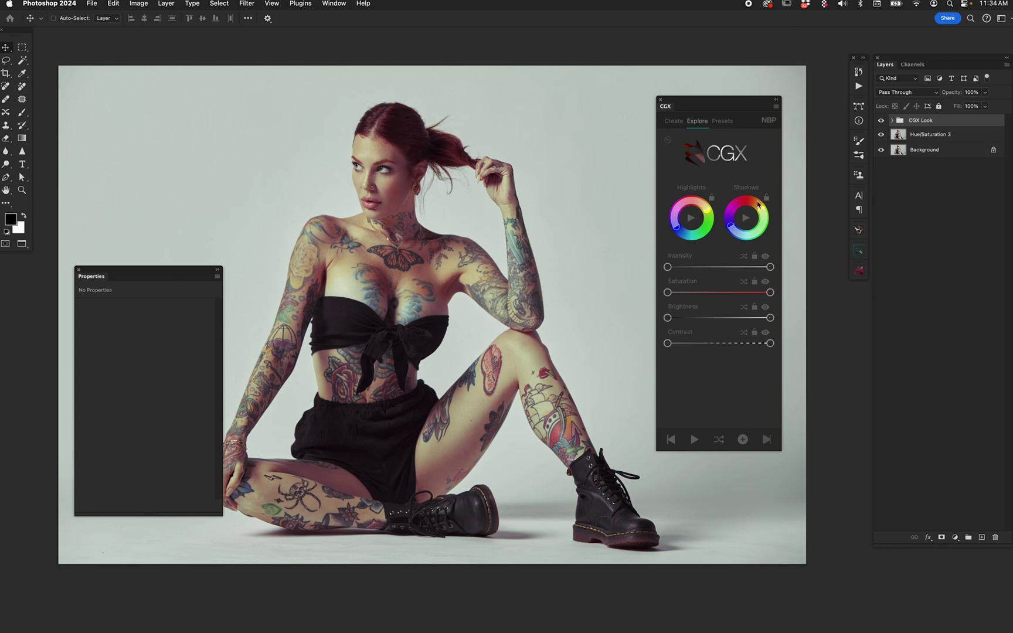
{"action": "left_click", "coordinate": [695, 440]}
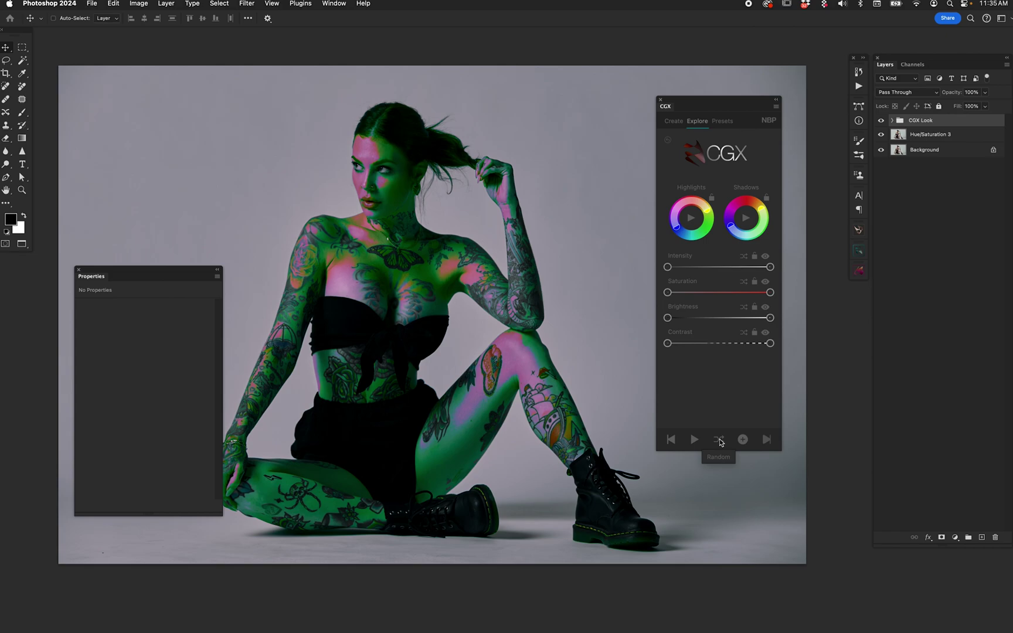
- Generate four random looks for the portrait from the wide-range variation
{"action": "left_click", "coordinate": [719, 440]}
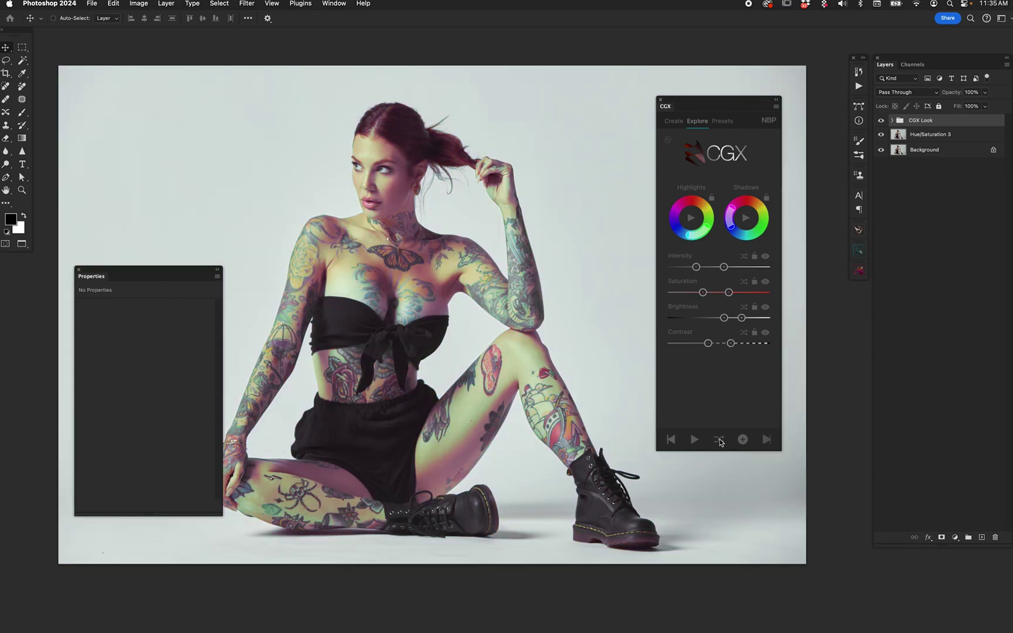
{"action": "left_click", "coordinate": [720, 440]}
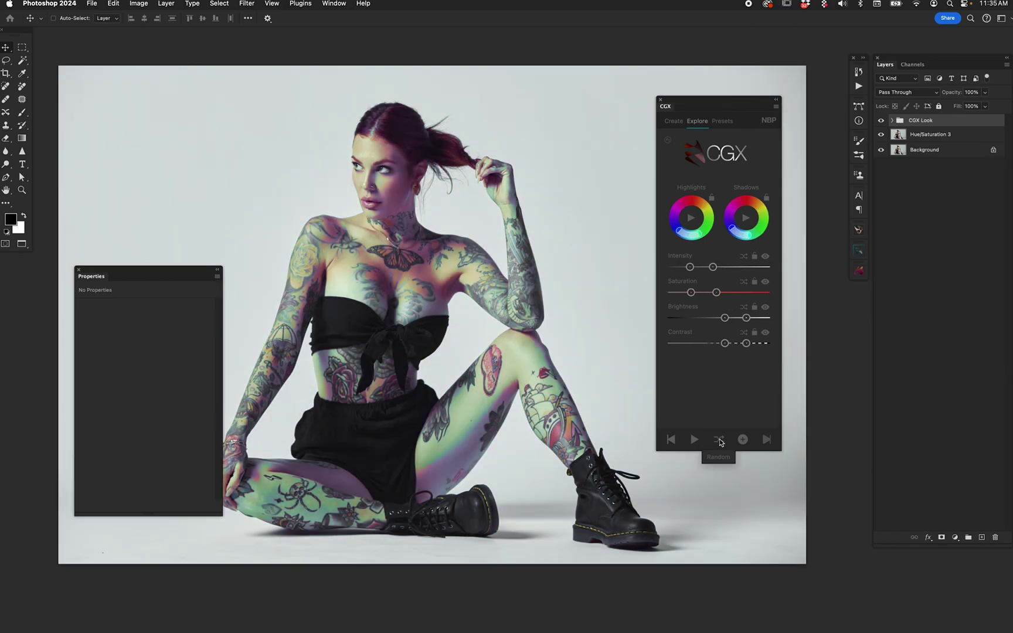
{"action": "left_click", "coordinate": [719, 440]}
{"action": "left_click", "coordinate": [719, 440]}
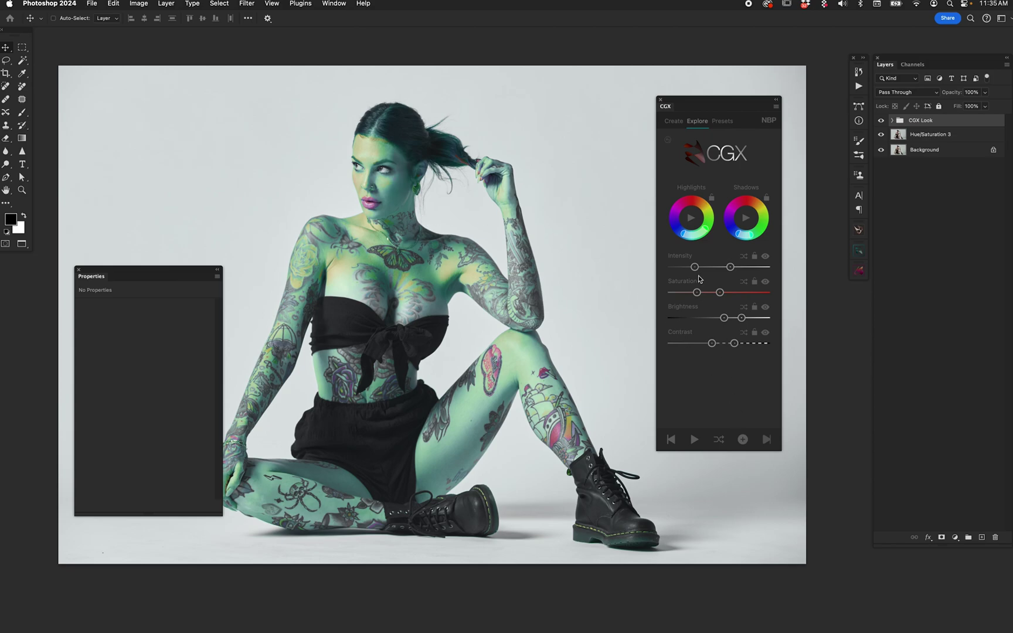
- Set the Highlights color to red, Intensity to 16, Contrast to 12 and Brightness to 5 in Create mode
{"action": "left_click_drag", "start_coordinate": [686, 238], "coordinate": [690, 170]}
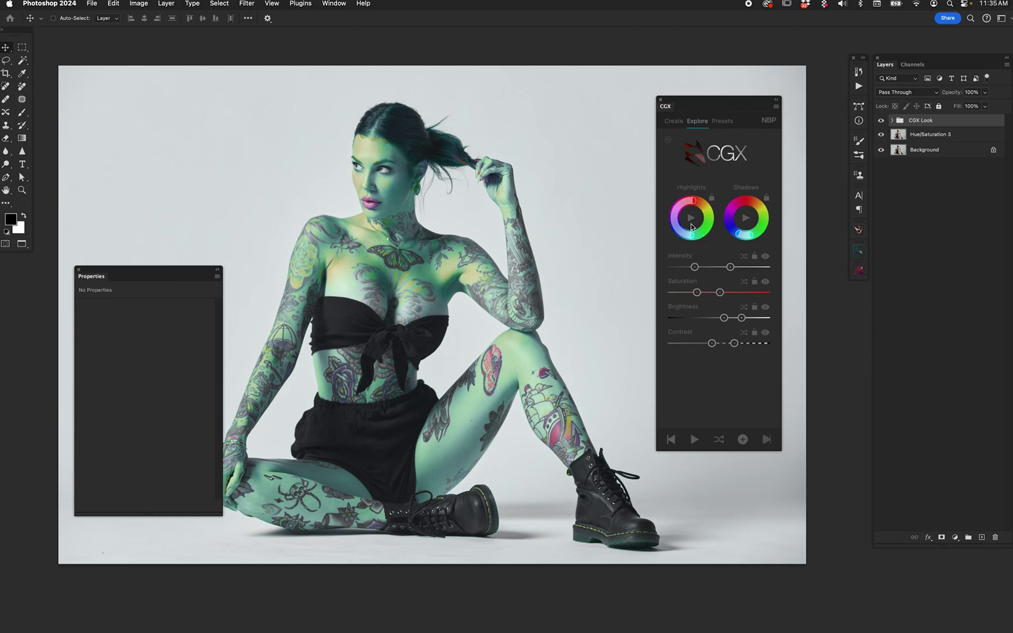
{"action": "left_click", "coordinate": [672, 124]}
{"action": "left_click_drag", "start_coordinate": [689, 238], "coordinate": [695, 202]}
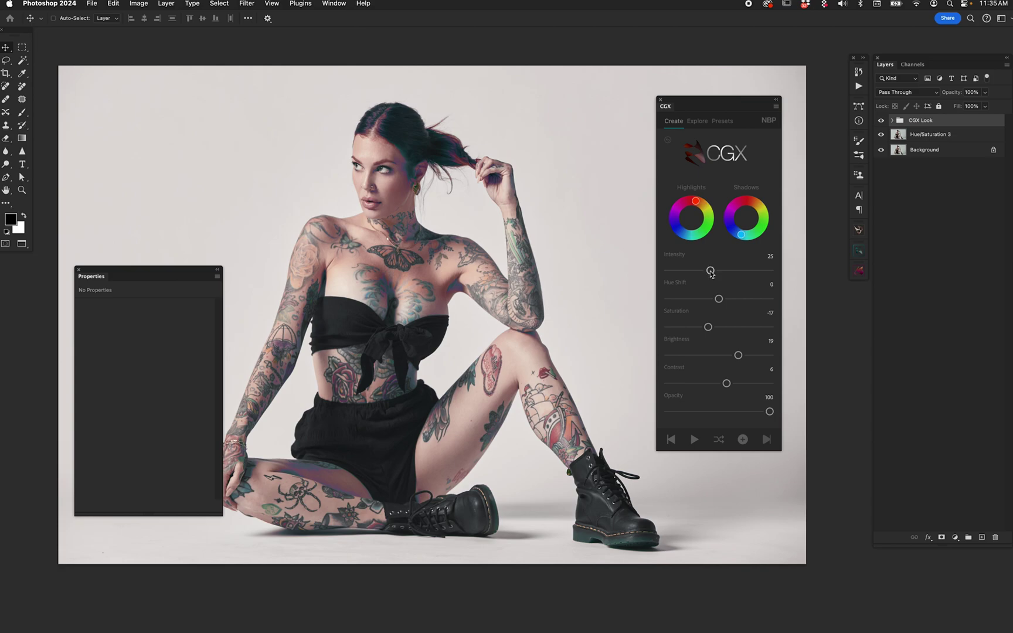
{"action": "left_click_drag", "start_coordinate": [710, 271], "coordinate": [695, 272]}
{"action": "left_click_drag", "start_coordinate": [727, 384], "coordinate": [723, 355]}
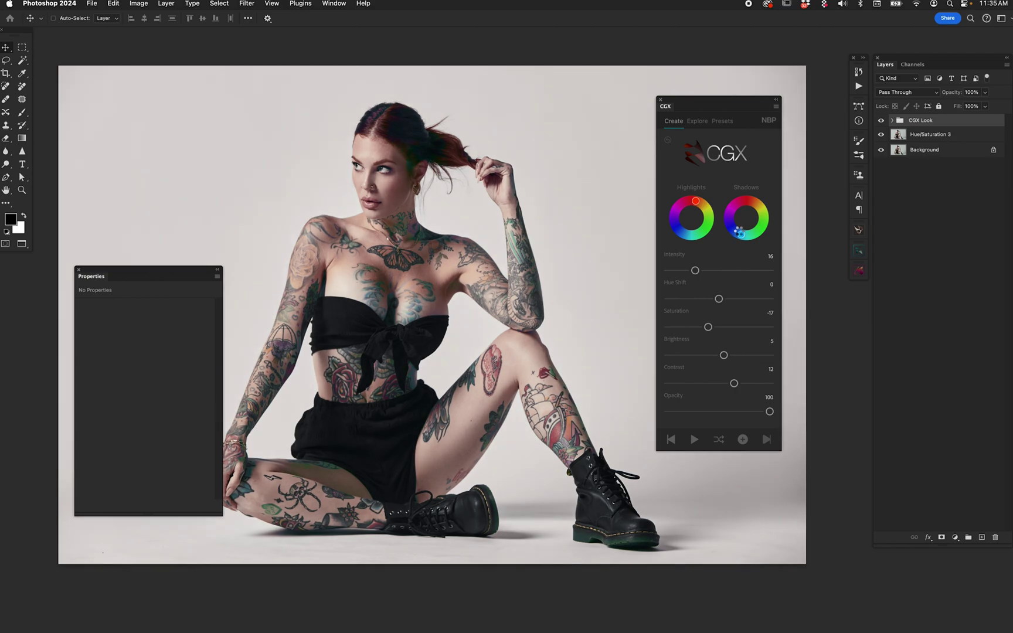
- Shift the Shadows color to yellow-green and raise the look's Intensity slightly
{"action": "left_click", "coordinate": [759, 222]}
{"action": "left_click_drag", "start_coordinate": [759, 222], "coordinate": [764, 215]}
{"action": "left_click_drag", "start_coordinate": [696, 270], "coordinate": [704, 270]}
- Generate three random looks for the portrait in Create mode
{"action": "left_click", "coordinate": [697, 121]}
{"action": "left_click", "coordinate": [674, 122]}
{"action": "left_click", "coordinate": [720, 439]}
{"action": "left_click", "coordinate": [720, 439]}
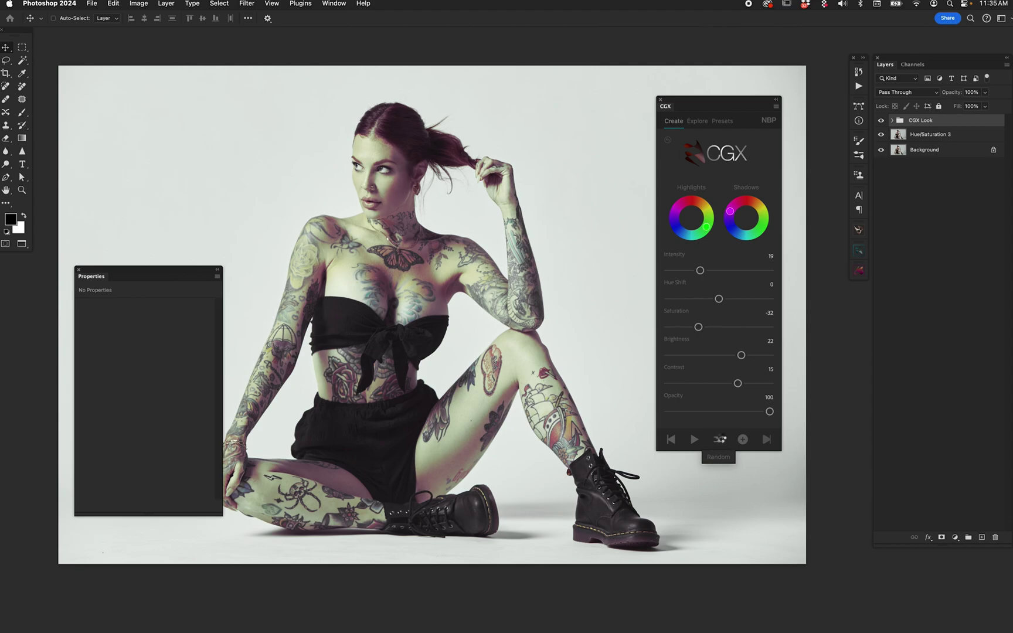
{"action": "left_click", "coordinate": [720, 439]}
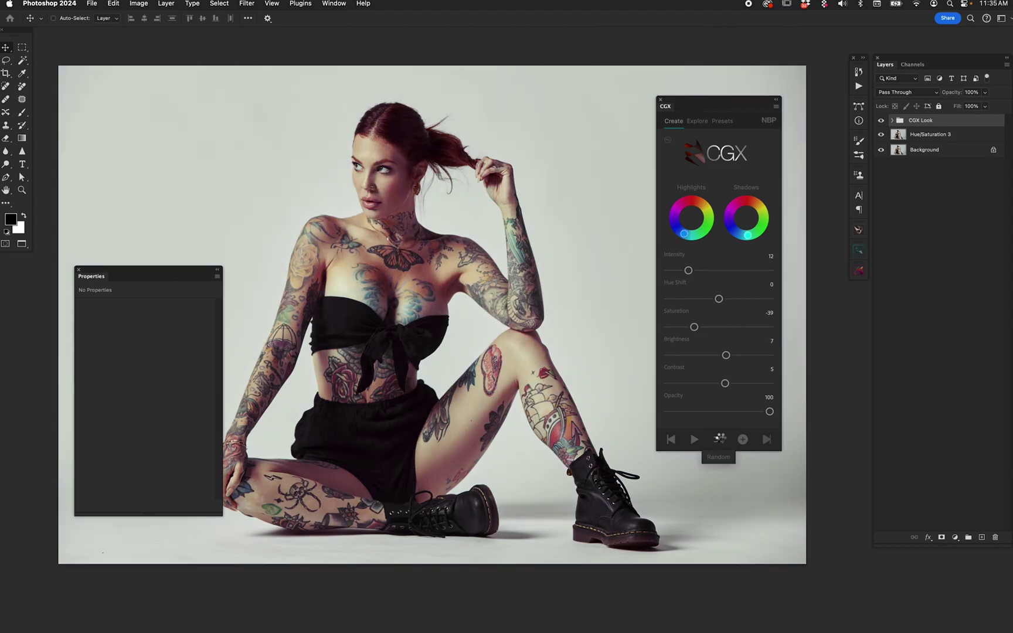
- Switch to Explore mode and generate two random looks for the portrait
{"action": "left_click", "coordinate": [697, 120]}
{"action": "left_click", "coordinate": [720, 439]}
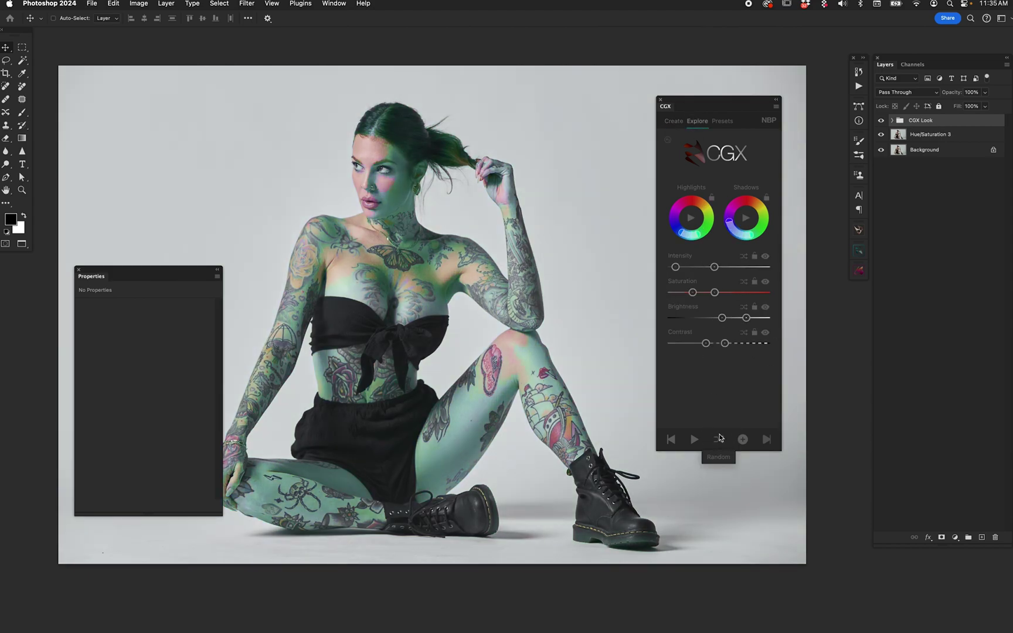
{"action": "left_click", "coordinate": [720, 439]}
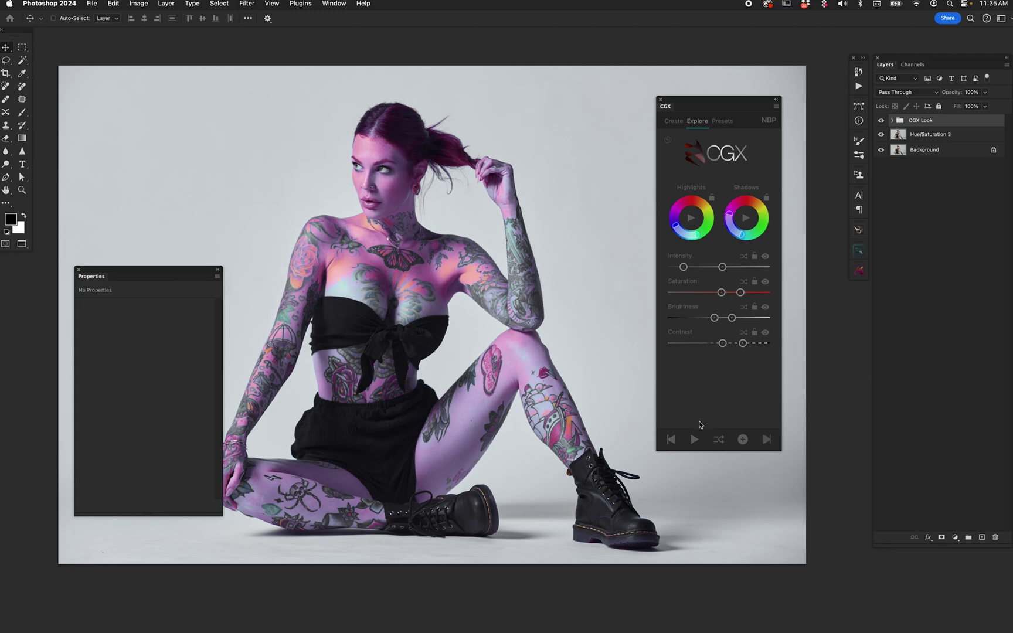
- Narrow the Intensity, Saturation, Brightness and Contrast ranges near the middle in Explore mode and create four looks from them
{"action": "left_click_drag", "start_coordinate": [720, 292], "coordinate": [729, 344]}
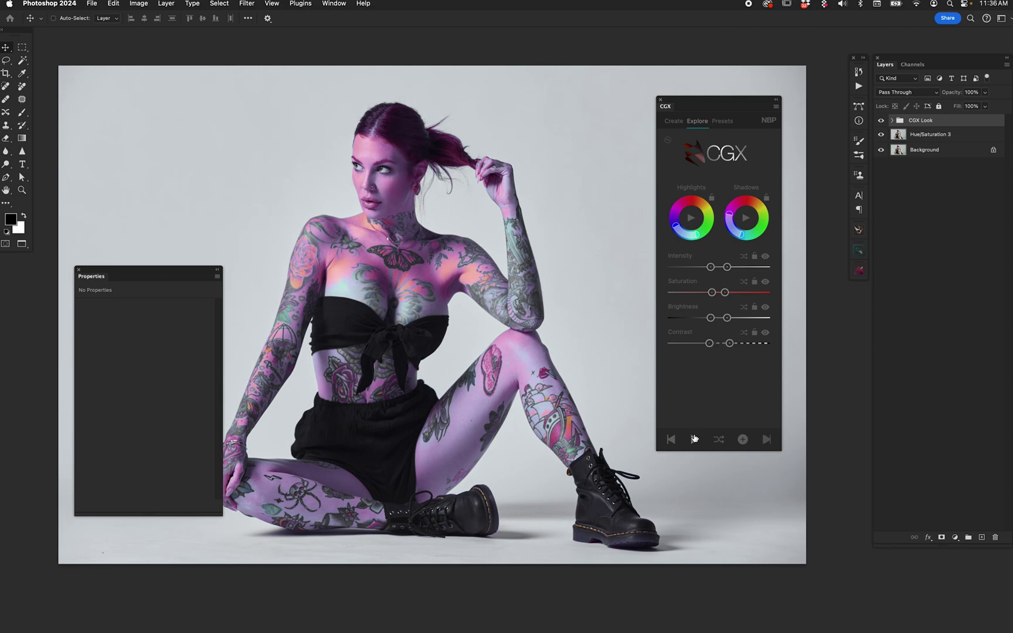
{"action": "left_click", "coordinate": [694, 438]}
{"action": "left_click", "coordinate": [694, 439]}
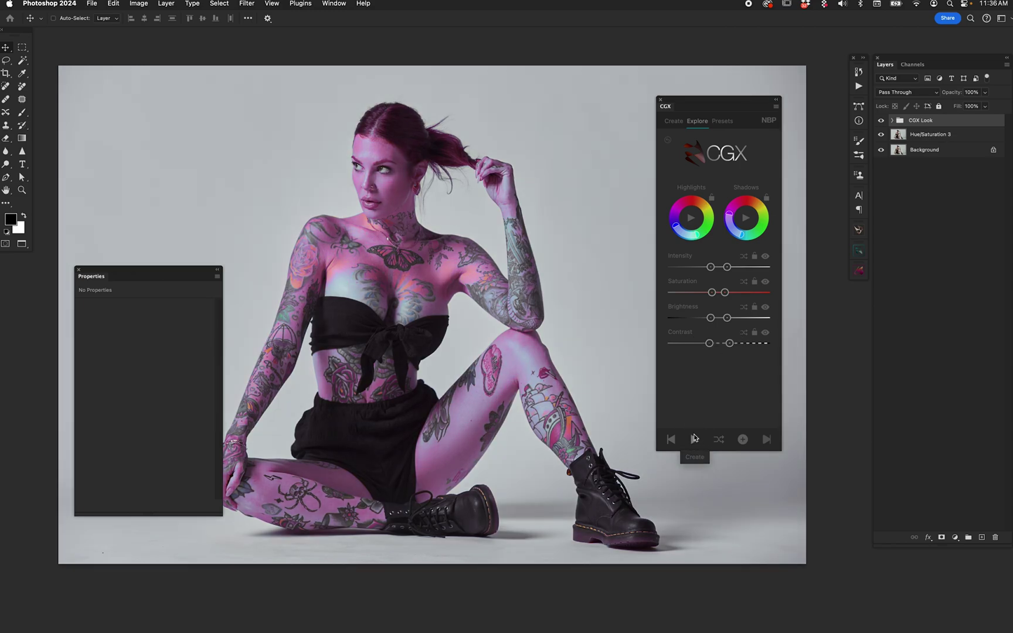
{"action": "left_click", "coordinate": [694, 439]}
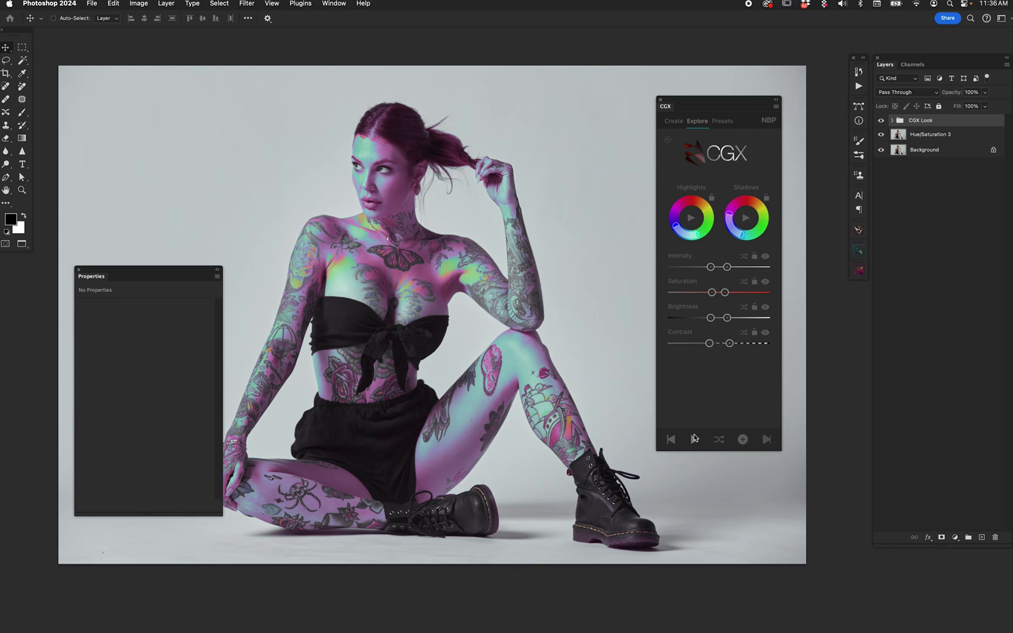
{"action": "left_click", "coordinate": [693, 439]}
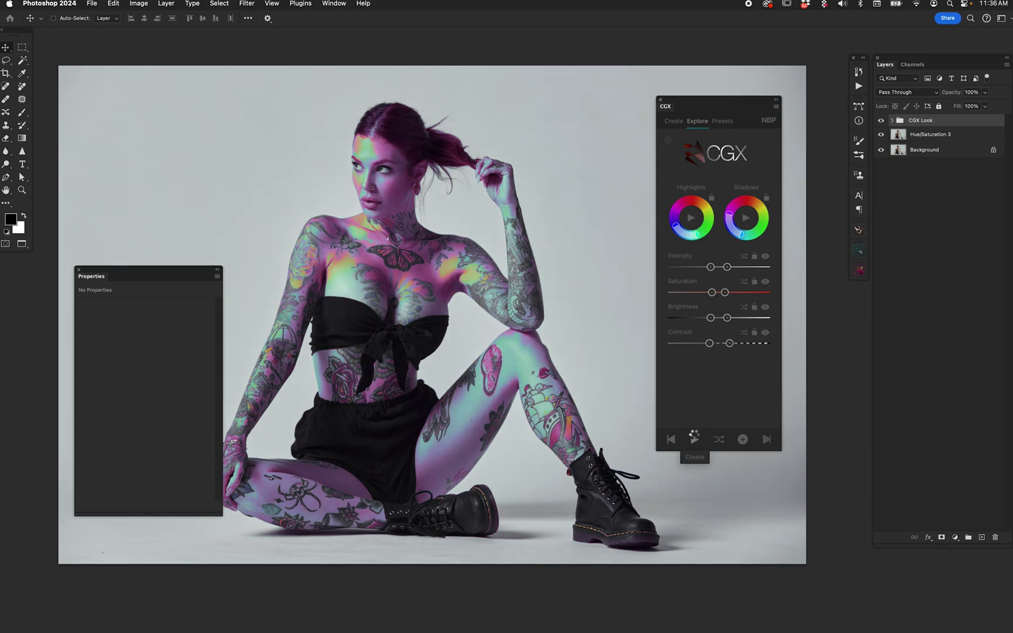
- Shift the Intensity, Saturation, Brightness and Contrast ranges down to their minimum and create three looks from them
{"action": "left_click_drag", "start_coordinate": [727, 268], "coordinate": [648, 293]}
{"action": "left_click_drag", "start_coordinate": [726, 317], "coordinate": [659, 317]}
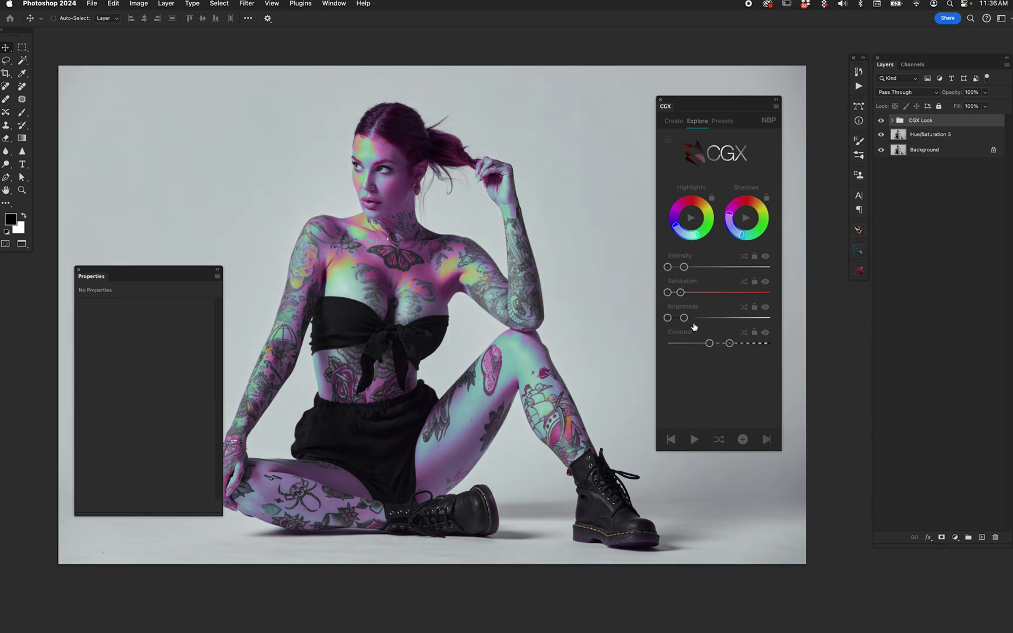
{"action": "left_click_drag", "start_coordinate": [730, 342], "coordinate": [648, 353]}
{"action": "left_click", "coordinate": [693, 440]}
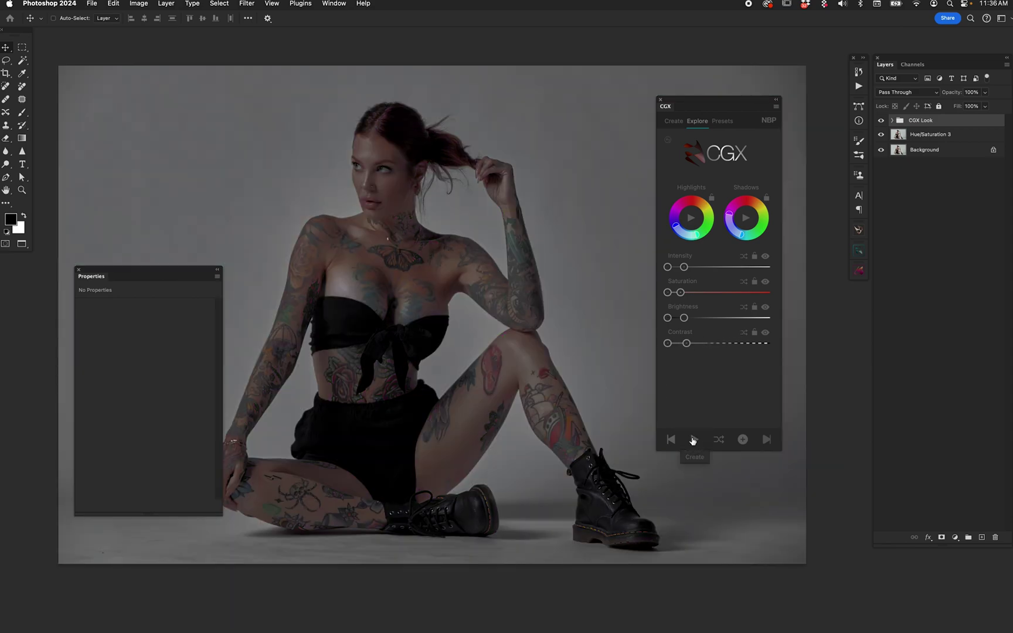
{"action": "left_click", "coordinate": [693, 440]}
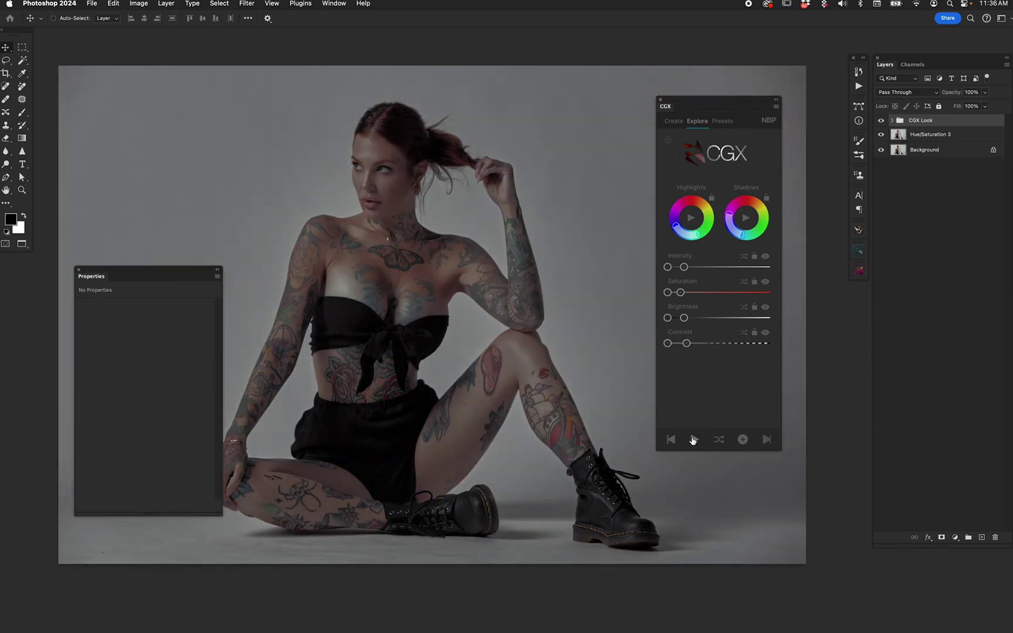
{"action": "left_click", "coordinate": [693, 439]}
- Generate a random look, and in Create mode set its Intensity to 17 and raise its Contrast slightly
{"action": "left_click", "coordinate": [719, 440]}
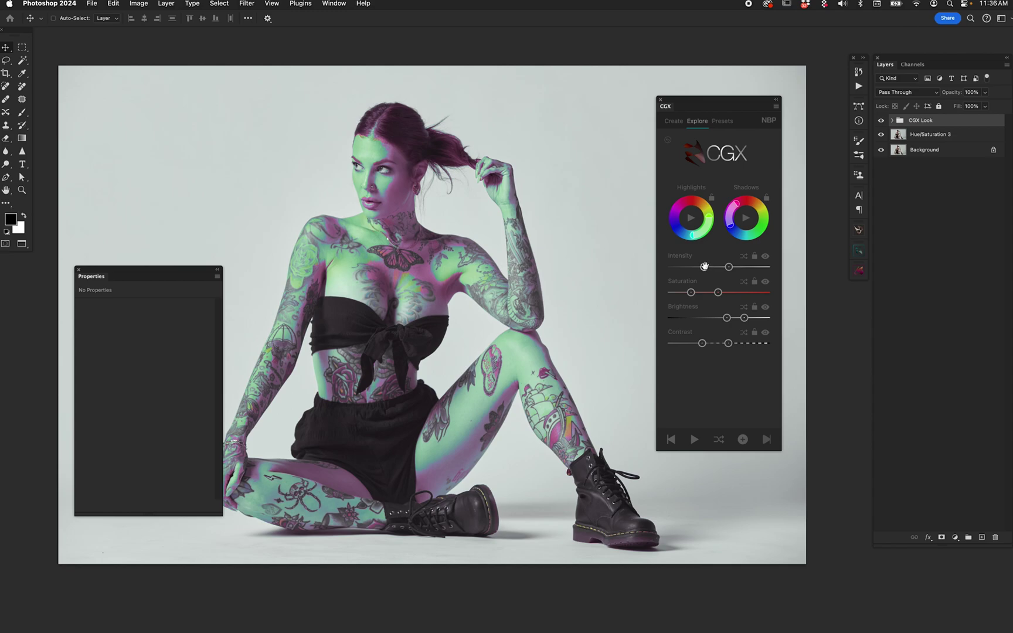
{"action": "left_click", "coordinate": [674, 120]}
{"action": "left_click_drag", "start_coordinate": [723, 268], "coordinate": [697, 272]}
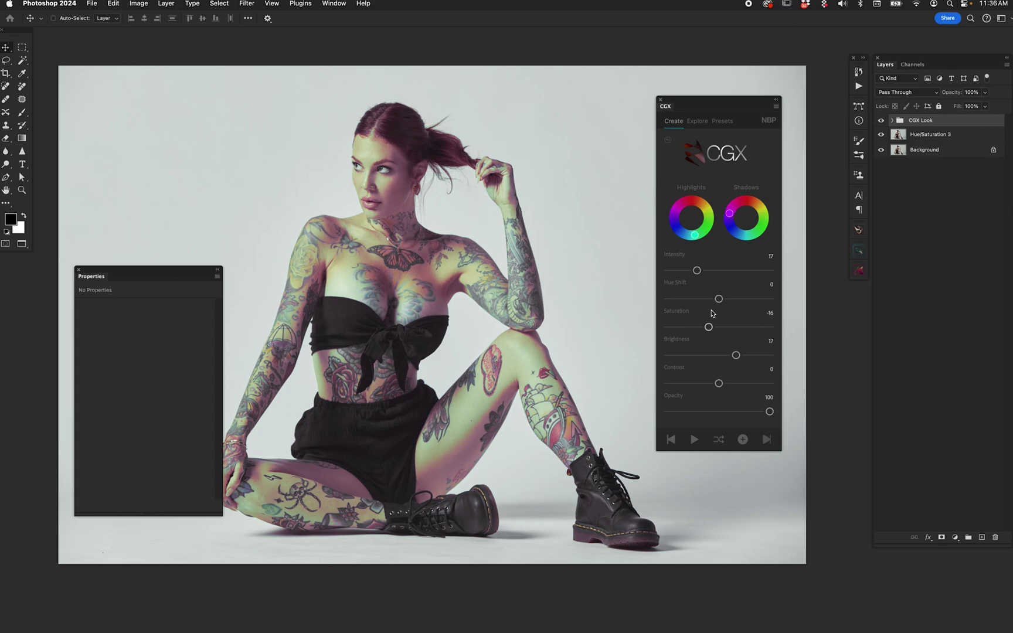
{"action": "left_click", "coordinate": [727, 384]}
- Reset the look and build a subtle grade with light-blue Highlights, red Shadows and a moderate Intensity, checking it against the ungraded portrait
{"action": "left_click", "coordinate": [667, 140]}
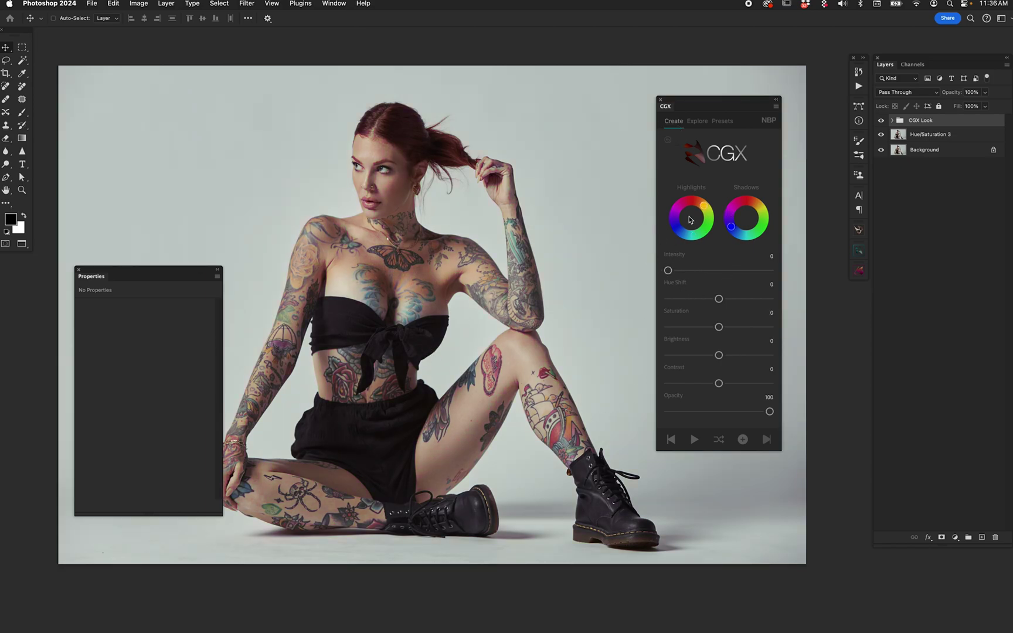
{"action": "left_click_drag", "start_coordinate": [703, 208], "coordinate": [690, 235]}
{"action": "mouse_move", "coordinate": [730, 228]}
{"action": "left_mouse_down"}
{"action": "mouse_move", "coordinate": [736, 188]}
{"action": "mouse_move", "coordinate": [750, 194]}
{"action": "left_mouse_up"}
{"action": "left_click_drag", "start_coordinate": [669, 272], "coordinate": [704, 270]}
{"action": "left_click_drag", "start_coordinate": [703, 270], "coordinate": [710, 270]}
{"action": "left_click", "coordinate": [882, 120]}
{"action": "left_click_drag", "start_coordinate": [702, 271], "coordinate": [695, 271]}
- Return to Explore mode and generate two random looks for the portrait
{"action": "left_click", "coordinate": [698, 122]}
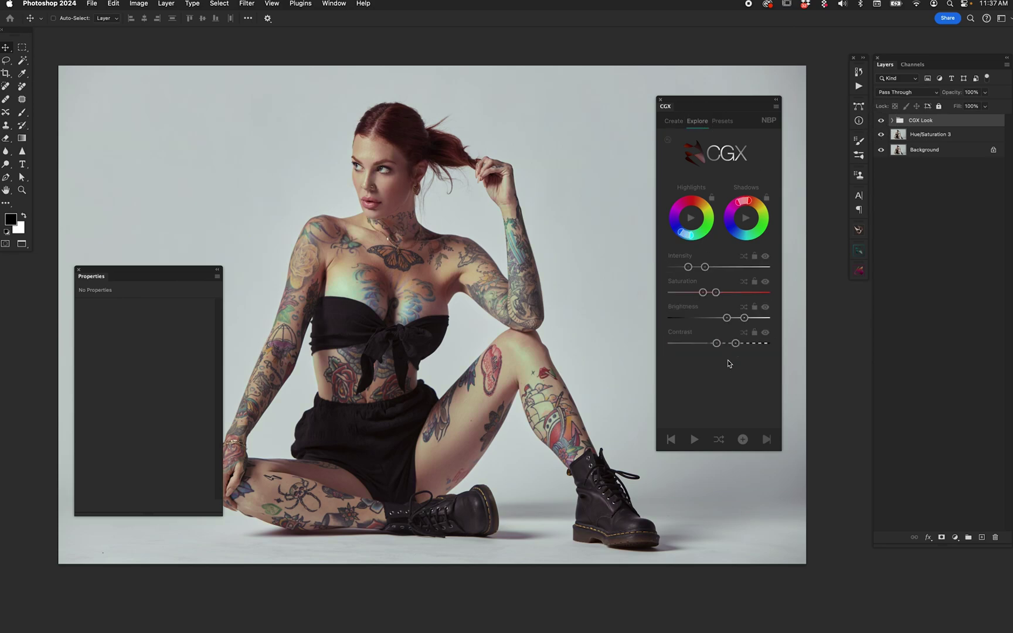
{"action": "left_click", "coordinate": [719, 440]}
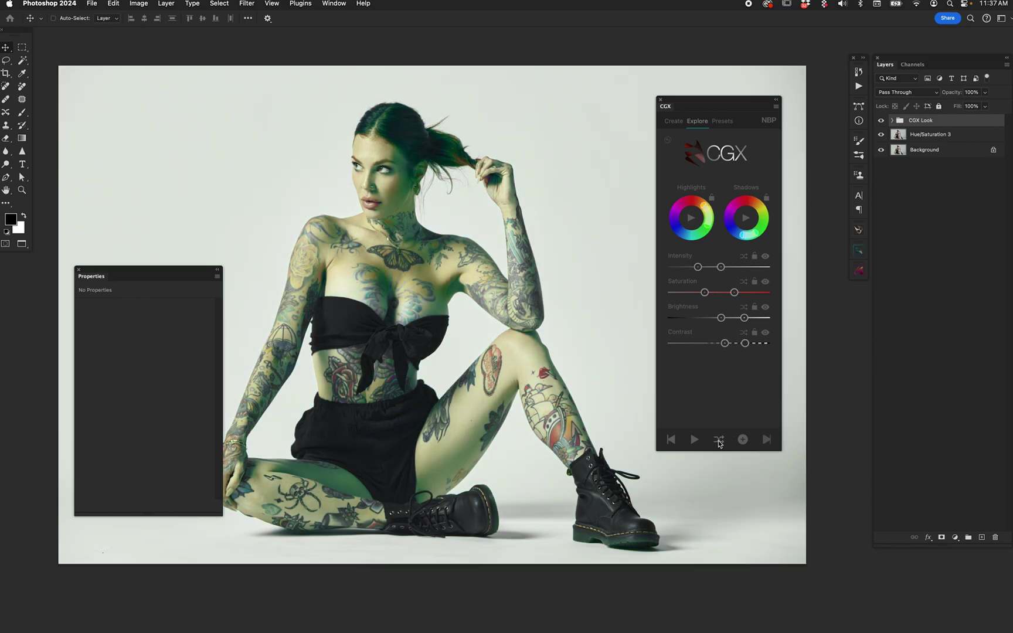
{"action": "left_click", "coordinate": [719, 441]}
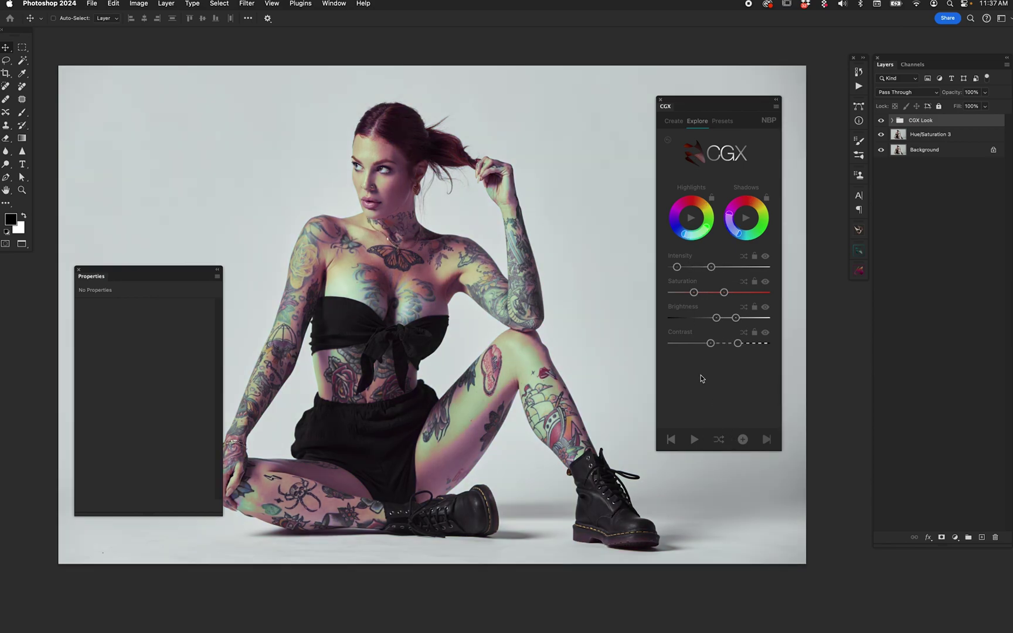
- View the saved presets, reset the look in Create mode and lower its Intensity to the minimum
{"action": "left_click", "coordinate": [723, 121]}
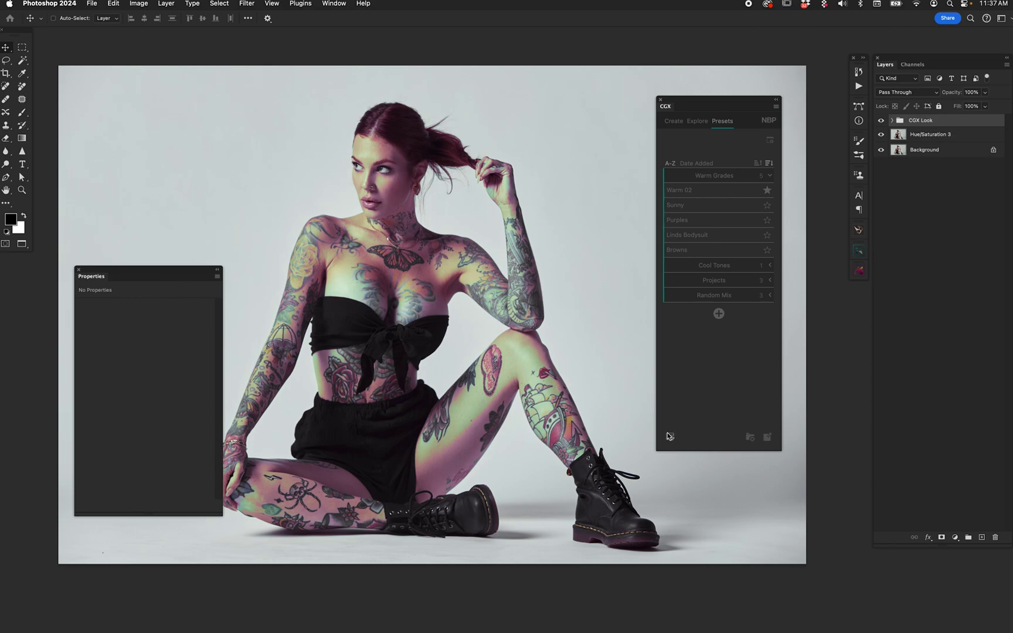
{"action": "left_click", "coordinate": [698, 121]}
{"action": "left_click", "coordinate": [674, 121]}
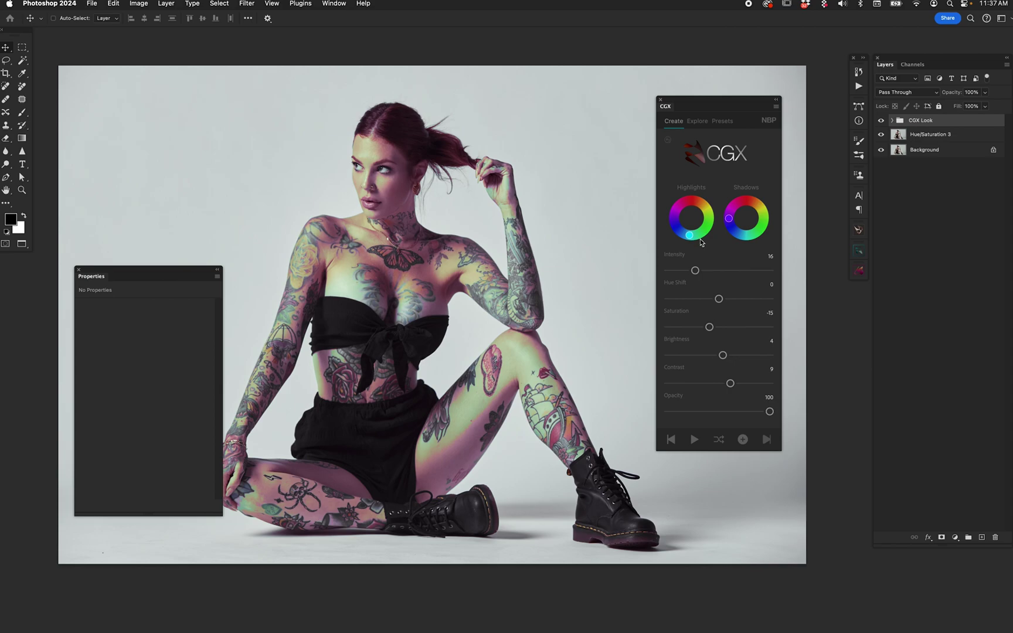
{"action": "left_click", "coordinate": [668, 141]}
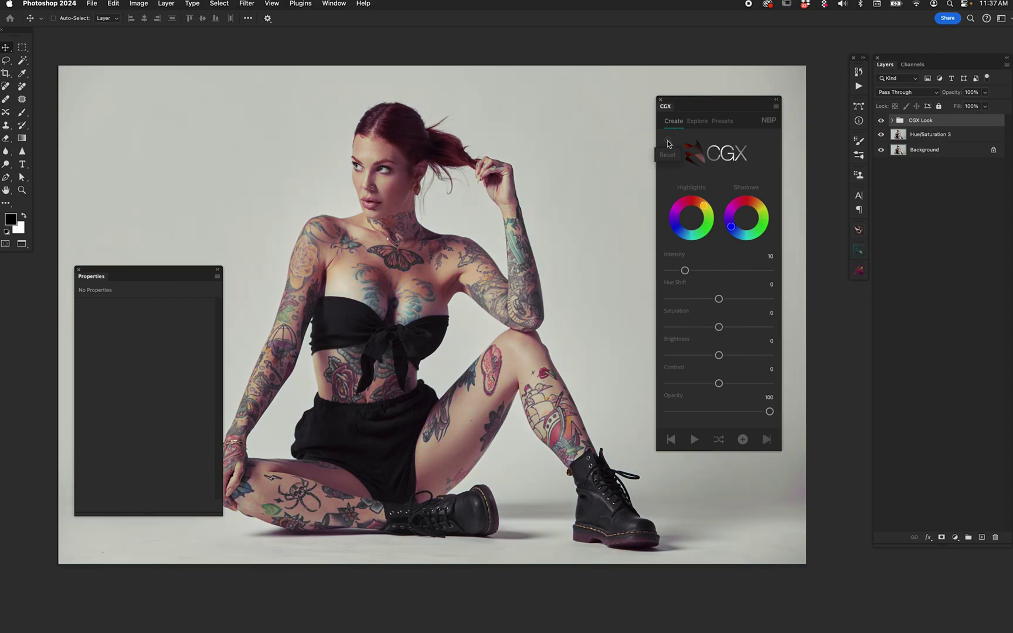
{"action": "left_click_drag", "start_coordinate": [685, 271], "coordinate": [637, 274]}
- Generate two fresh random looks in Explore mode from the reset state
{"action": "left_click", "coordinate": [697, 122]}
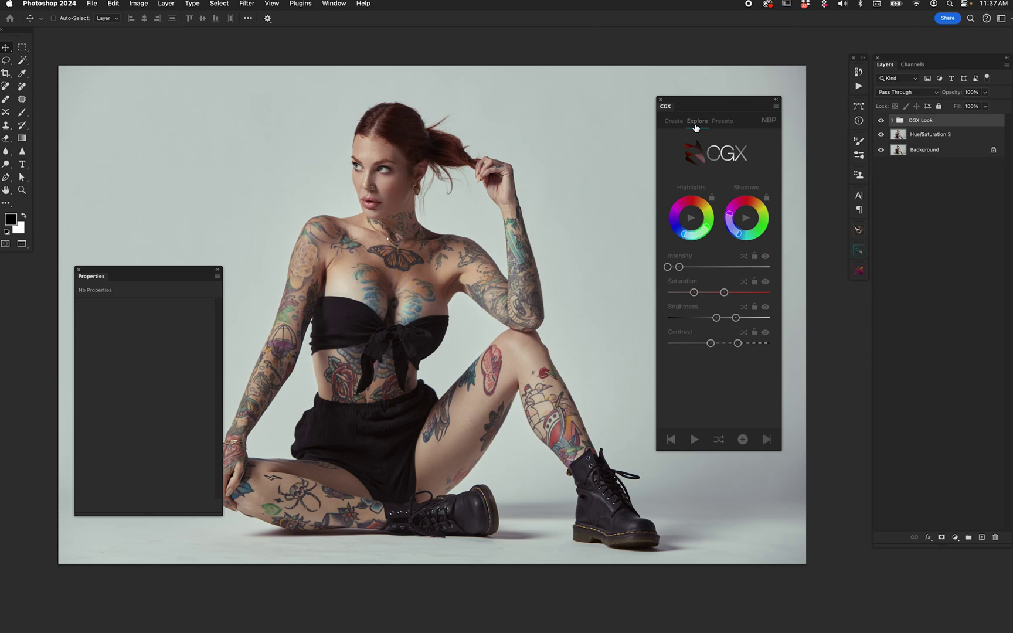
{"action": "left_click", "coordinate": [718, 440]}
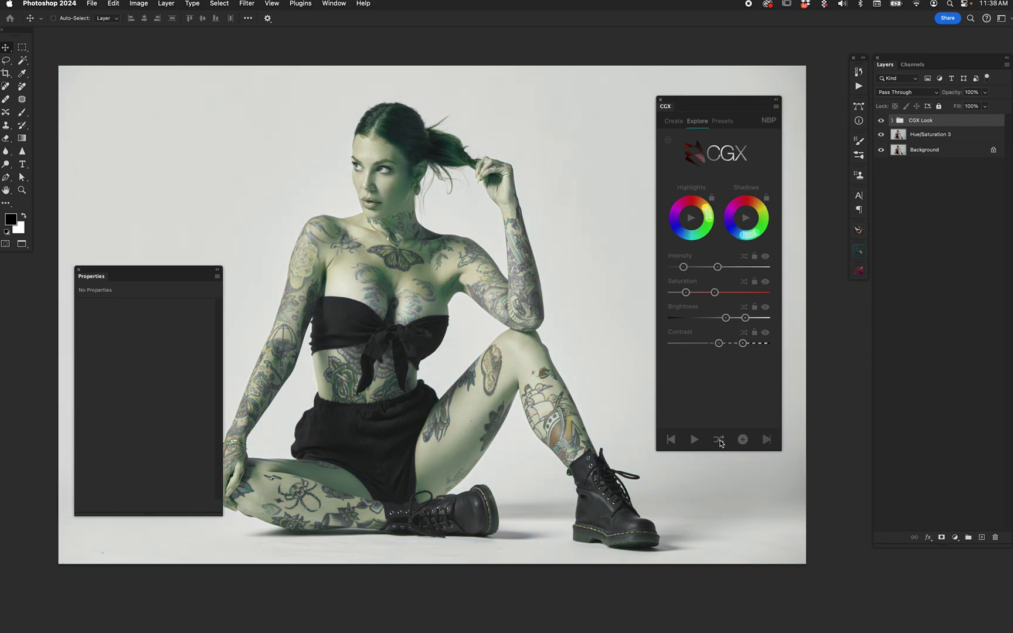
{"action": "left_click", "coordinate": [719, 440]}
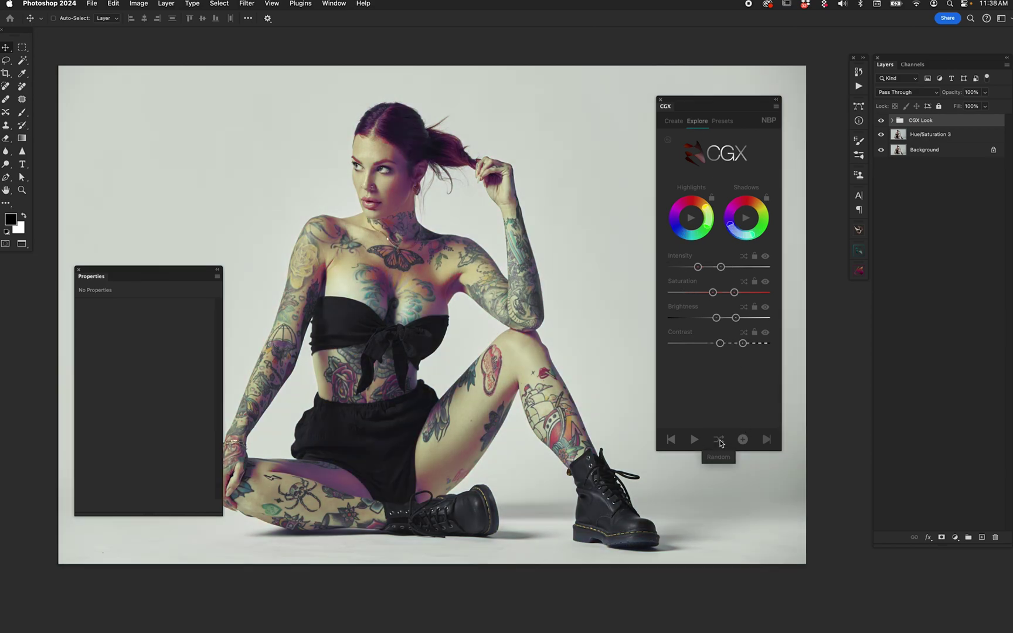
- Set the look's Opacity to 63 in Create mode and toggle the CGX Look group's visibility to compare before and after
{"action": "left_click", "coordinate": [674, 121]}
{"action": "left_click", "coordinate": [740, 411]}
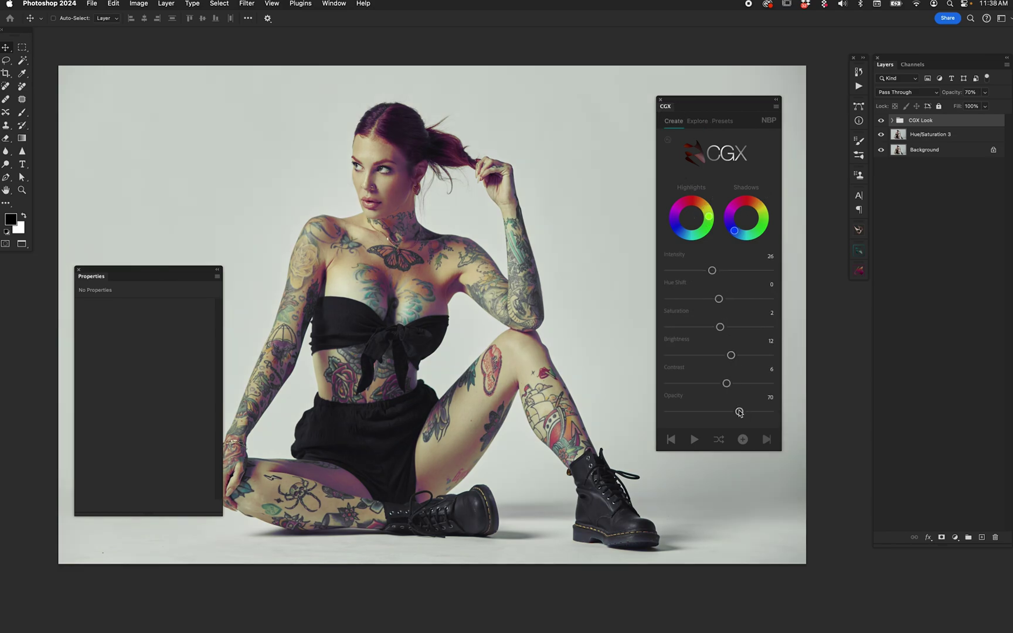
{"action": "left_click_drag", "start_coordinate": [739, 413], "coordinate": [732, 411]}
{"action": "left_click", "coordinate": [882, 121]}
{"action": "left_click", "coordinate": [882, 121]}
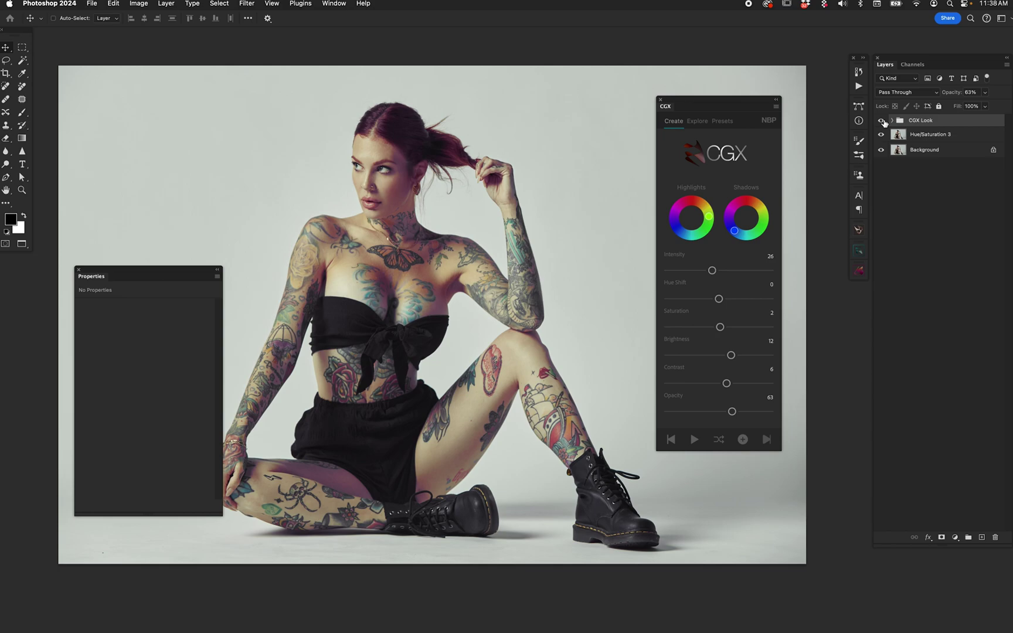